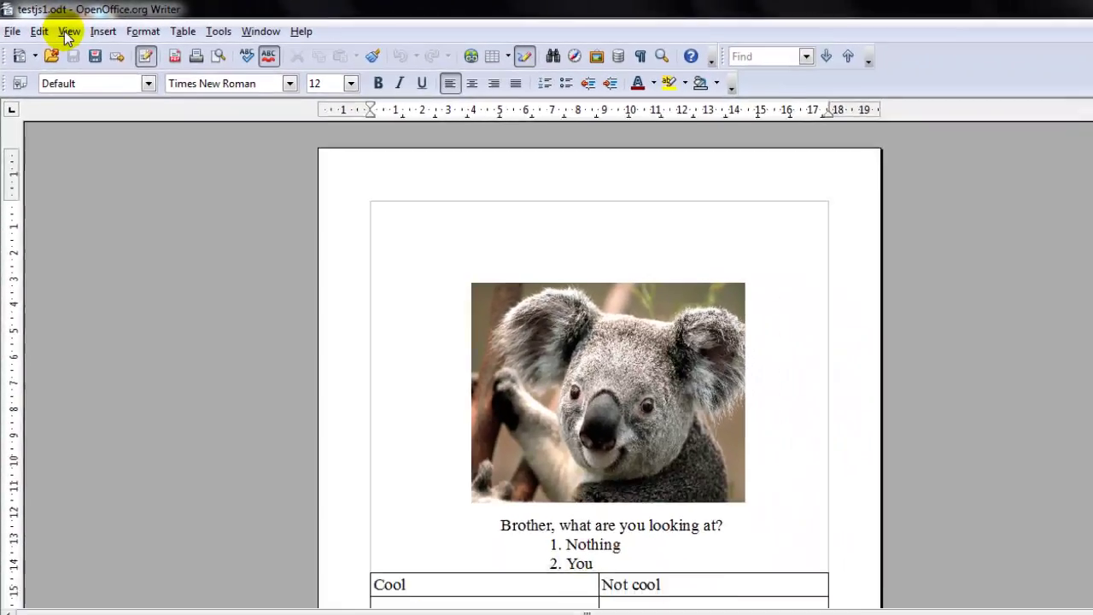
Hide the rulers around the page, then show them again.
{"action": "left_click", "coordinate": [66, 31]}
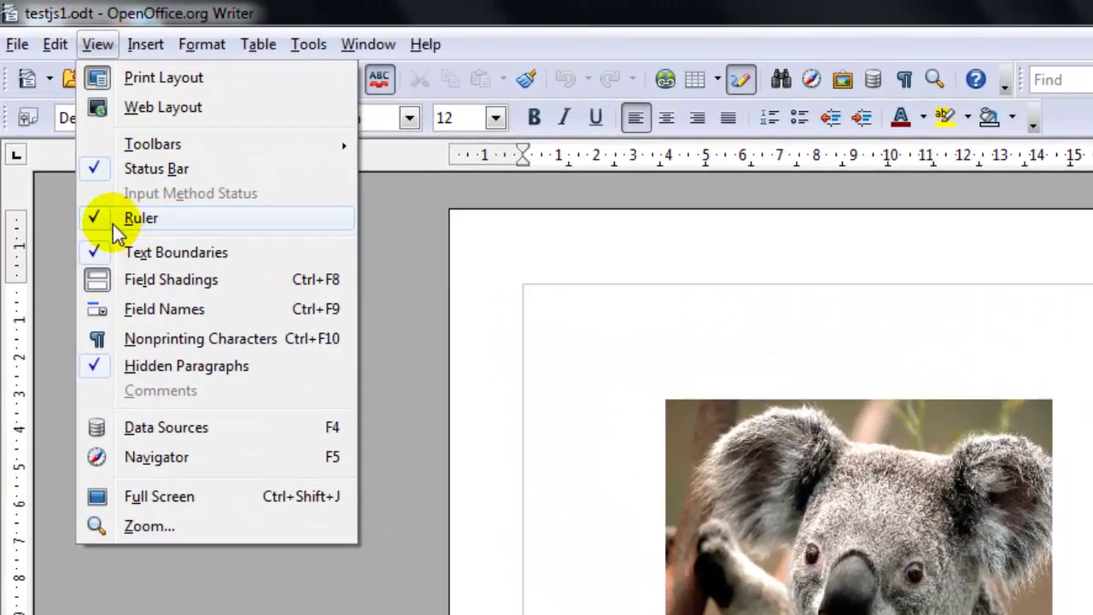
{"action": "left_click", "coordinate": [103, 221]}
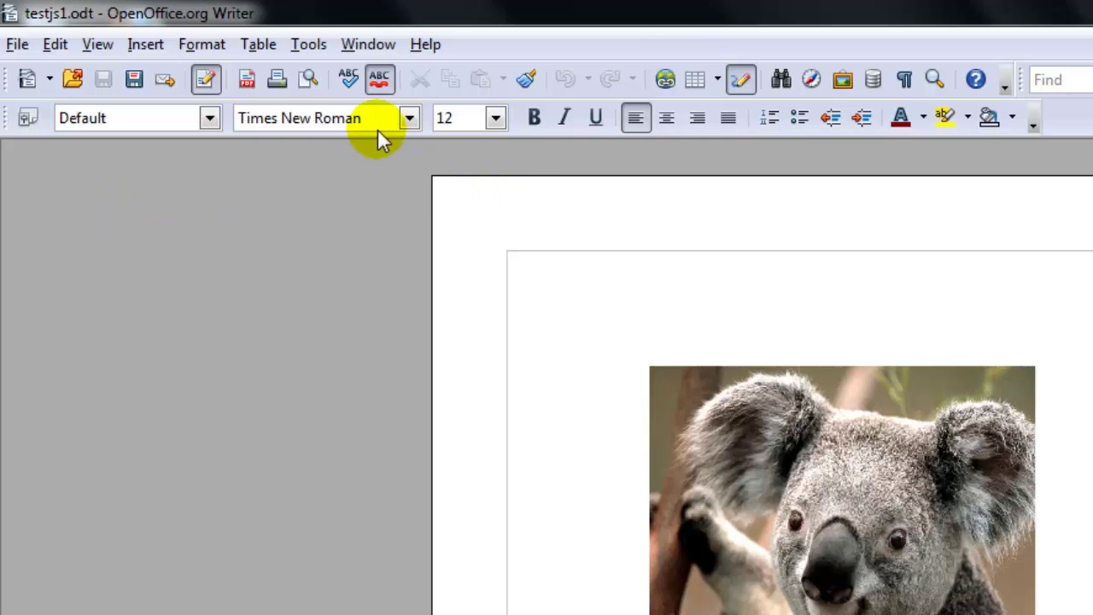
{"action": "left_click", "coordinate": [92, 44]}
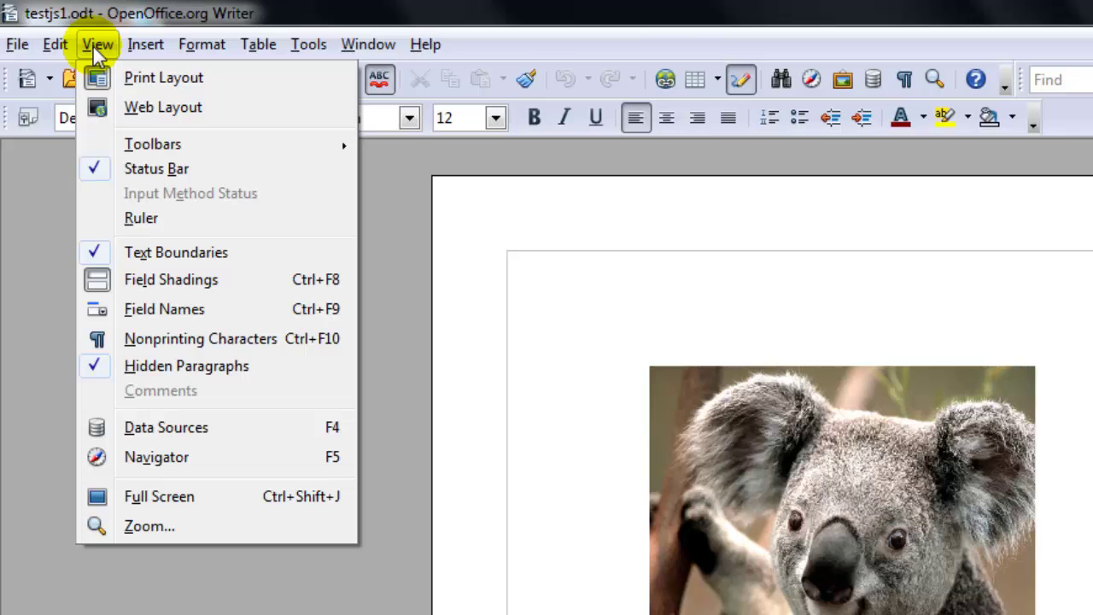
{"action": "left_click", "coordinate": [93, 219]}
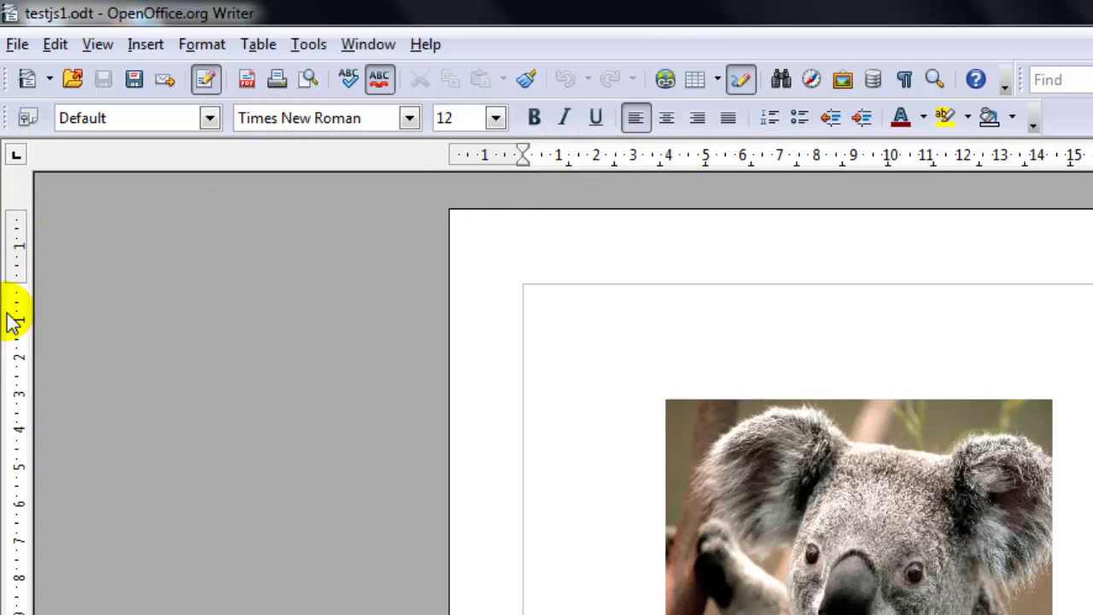
Turn off the vertical ruler in Writer's display settings under Options.
{"action": "left_click", "coordinate": [306, 43]}
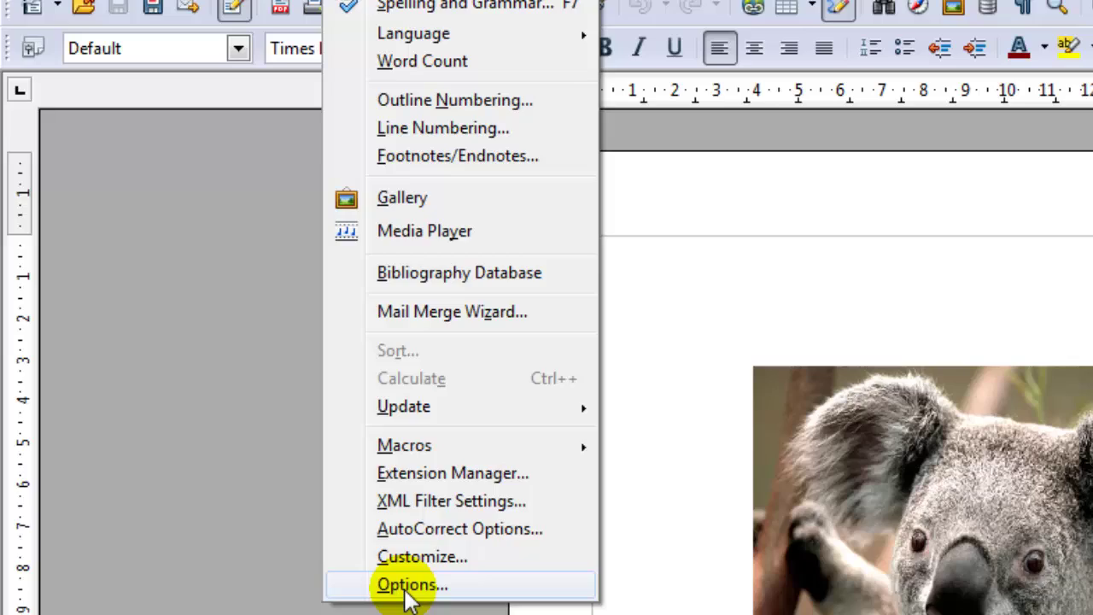
{"action": "left_click", "coordinate": [406, 588]}
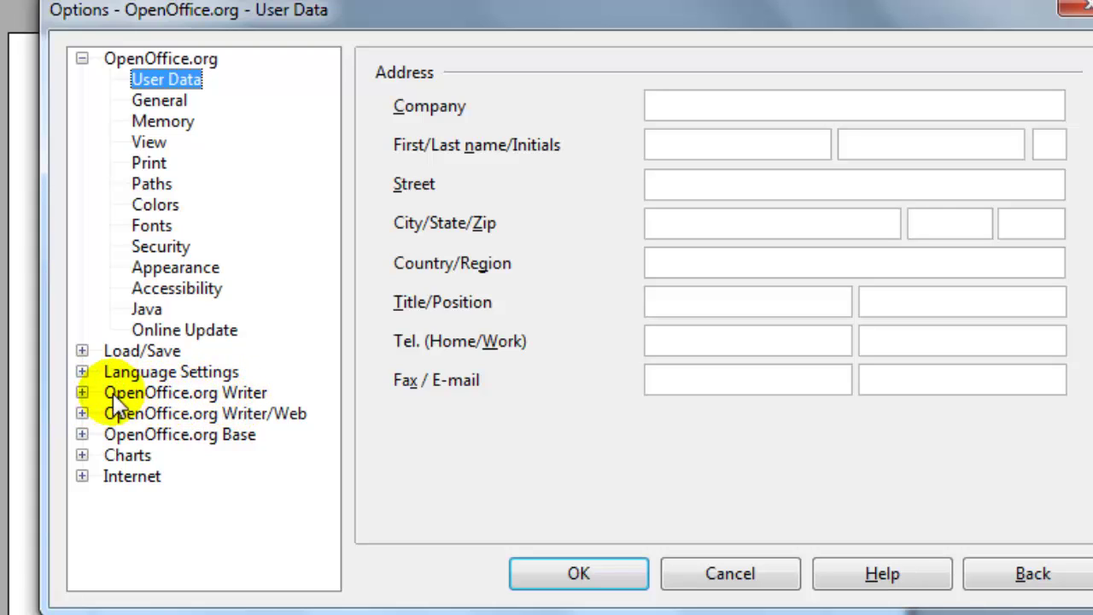
{"action": "left_click", "coordinate": [82, 391]}
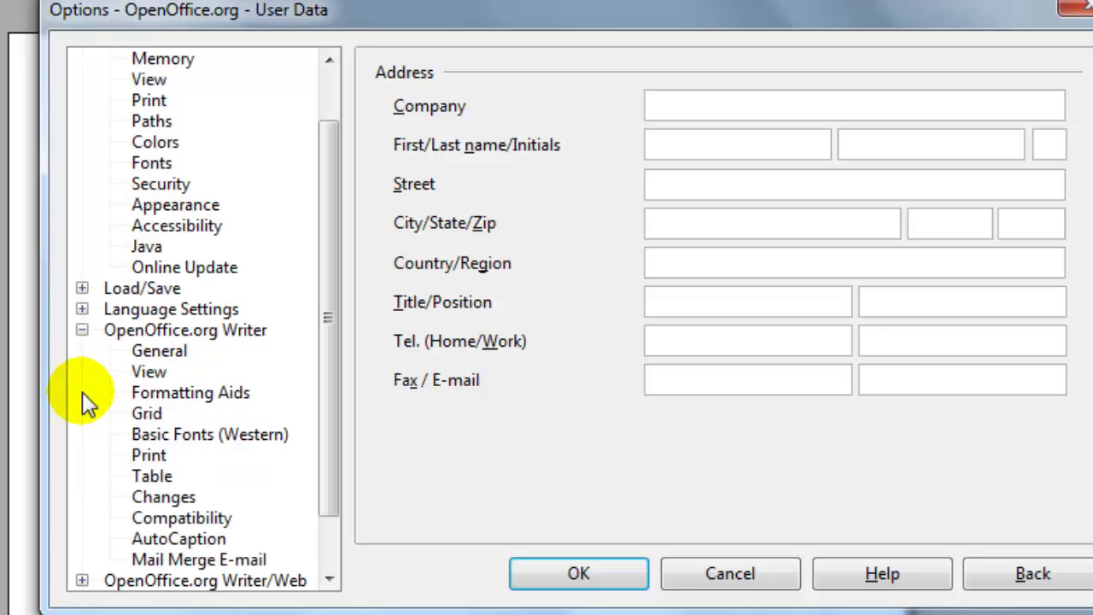
{"action": "left_click", "coordinate": [147, 373]}
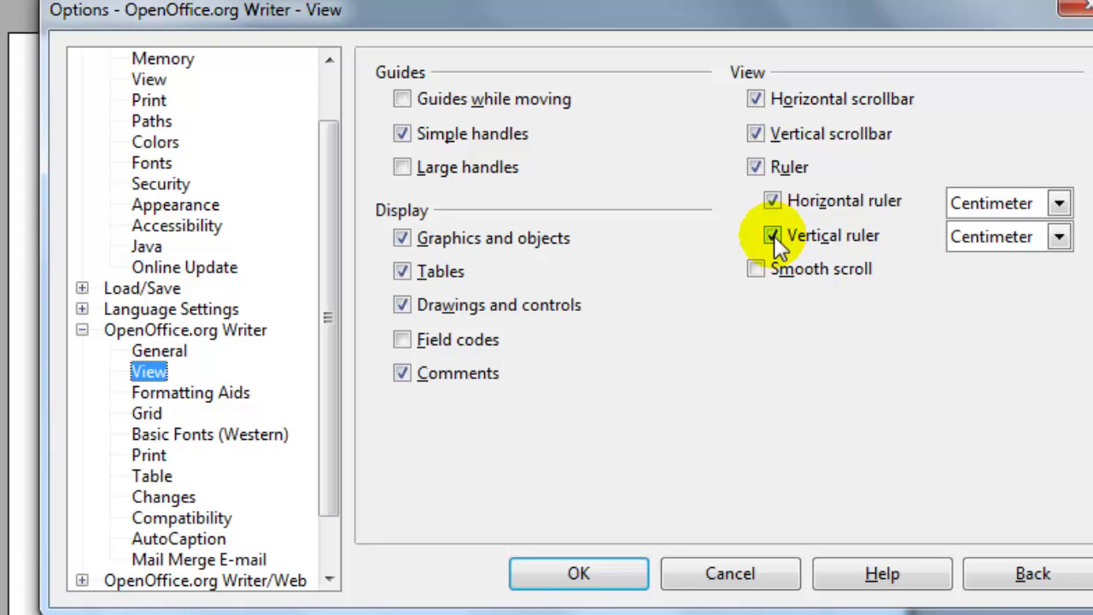
{"action": "left_click", "coordinate": [772, 237]}
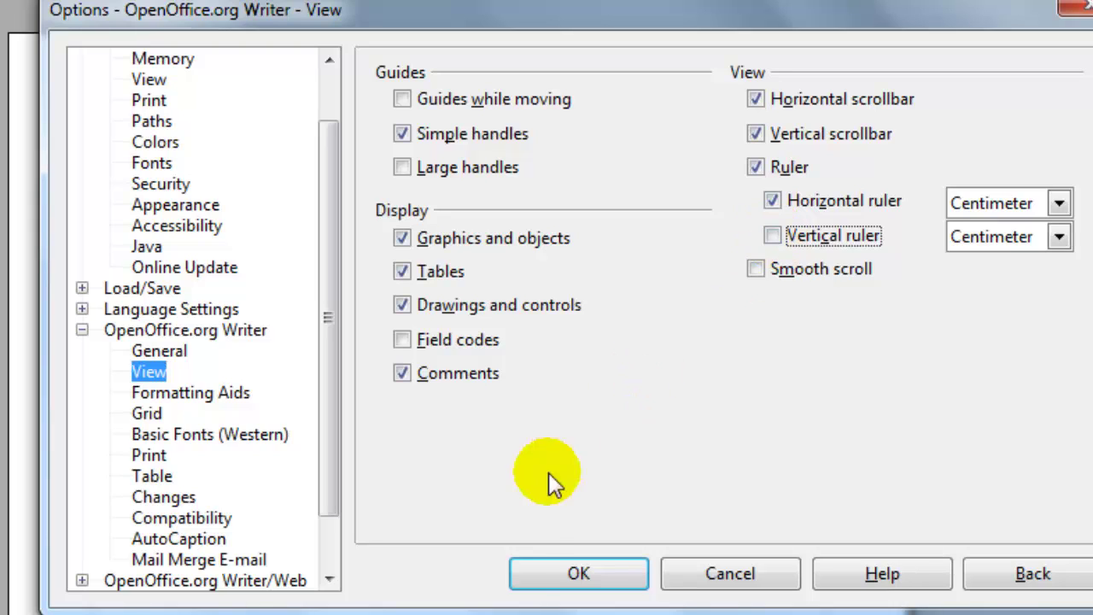
{"action": "left_click", "coordinate": [553, 581]}
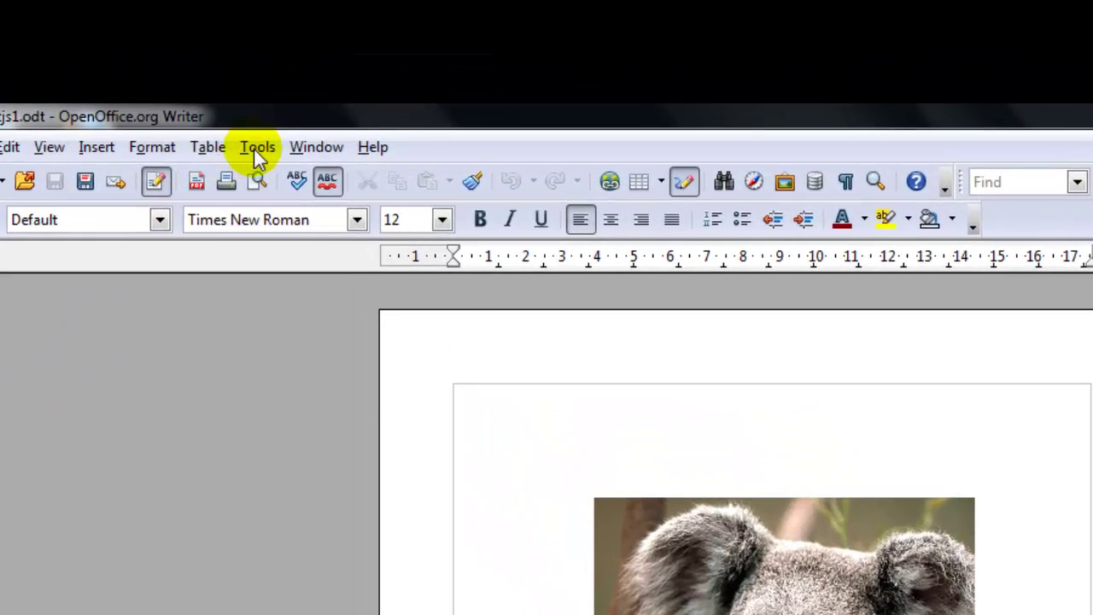
Turn the vertical ruler back on in Writer's display options.
{"action": "left_click", "coordinate": [243, 117]}
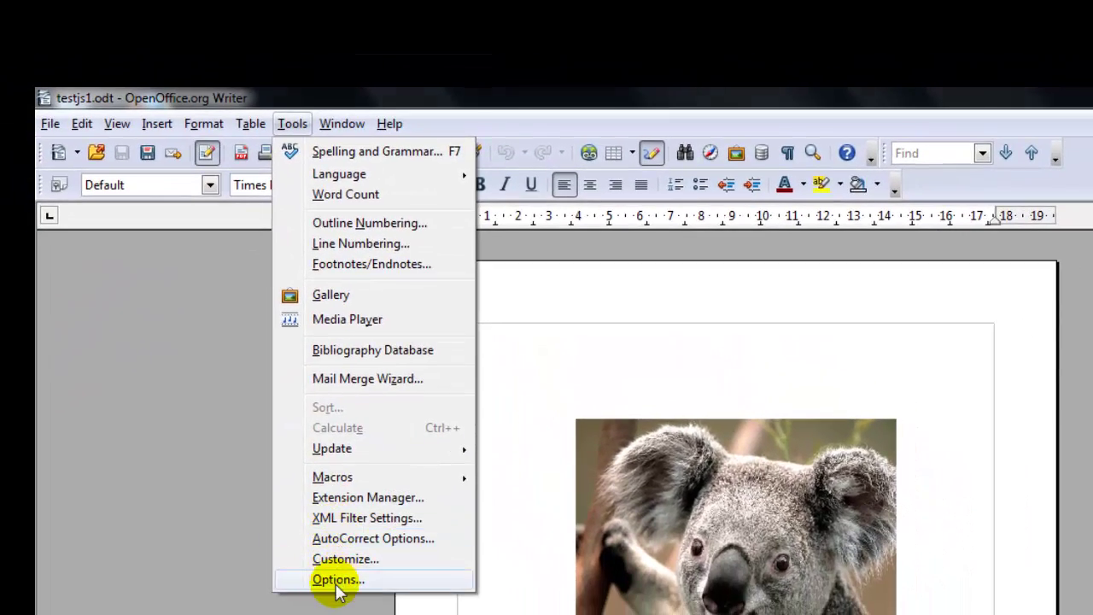
{"action": "left_click", "coordinate": [330, 606]}
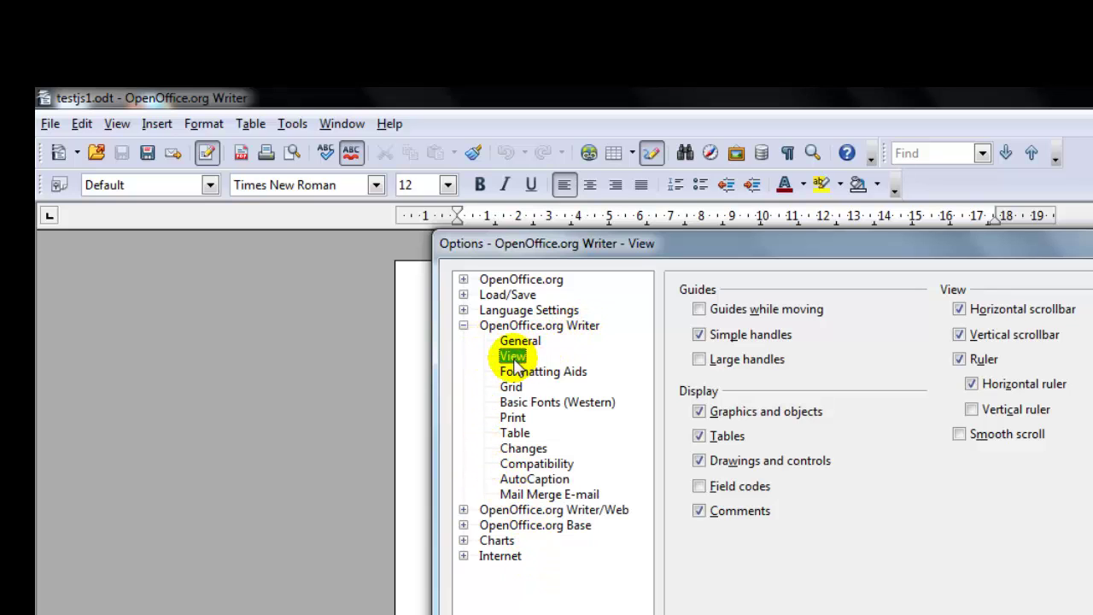
{"action": "left_click", "coordinate": [970, 411]}
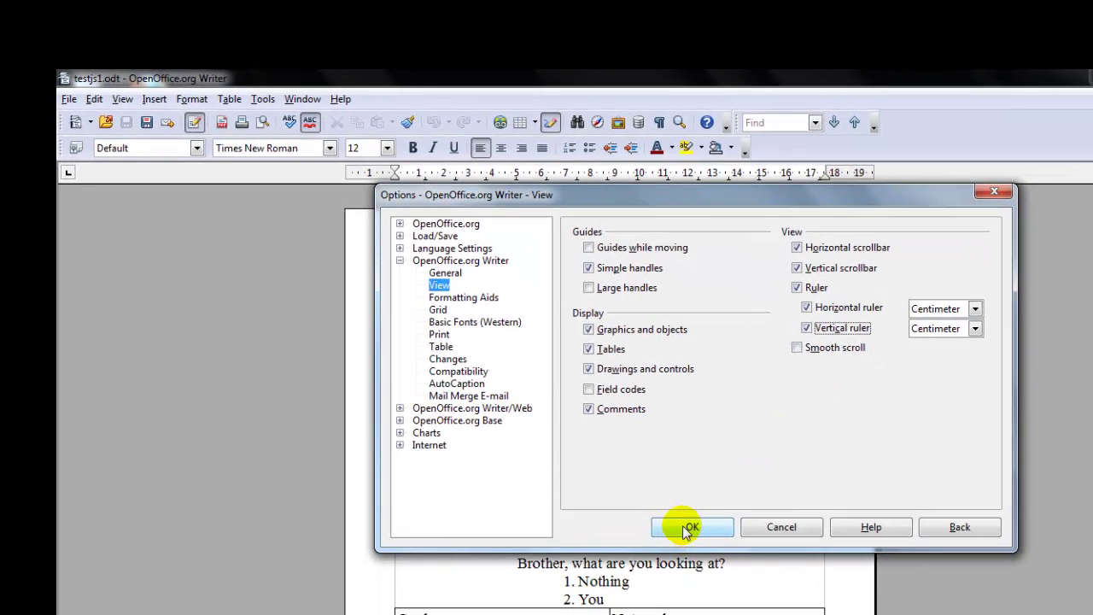
{"action": "left_click", "coordinate": [689, 526]}
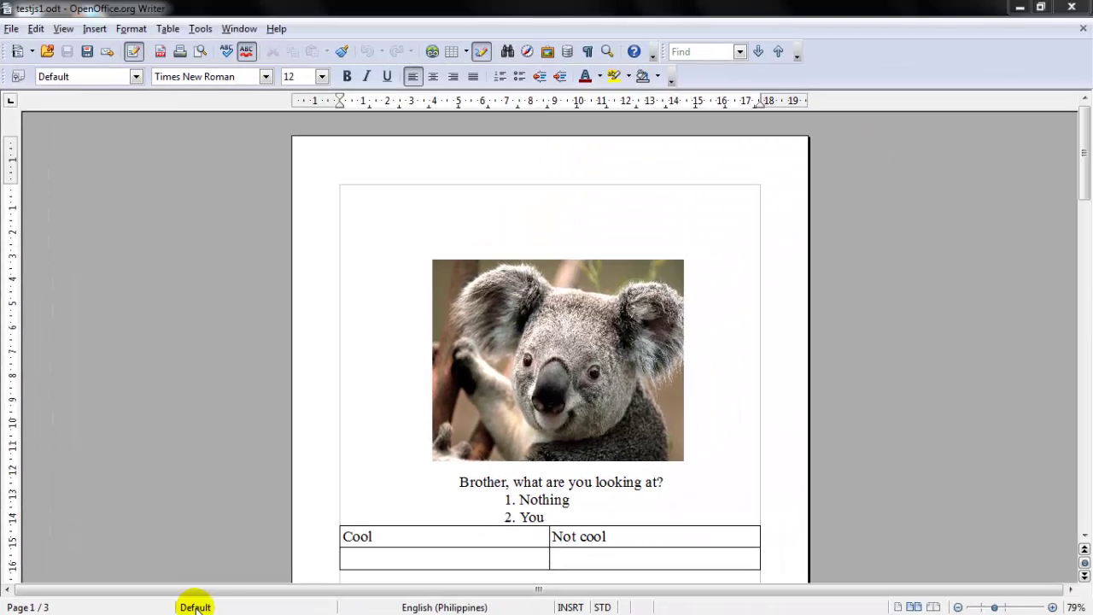
Check the status bar's page style and spelling language lists, leaving both unchanged.
{"action": "right_click", "coordinate": [221, 605]}
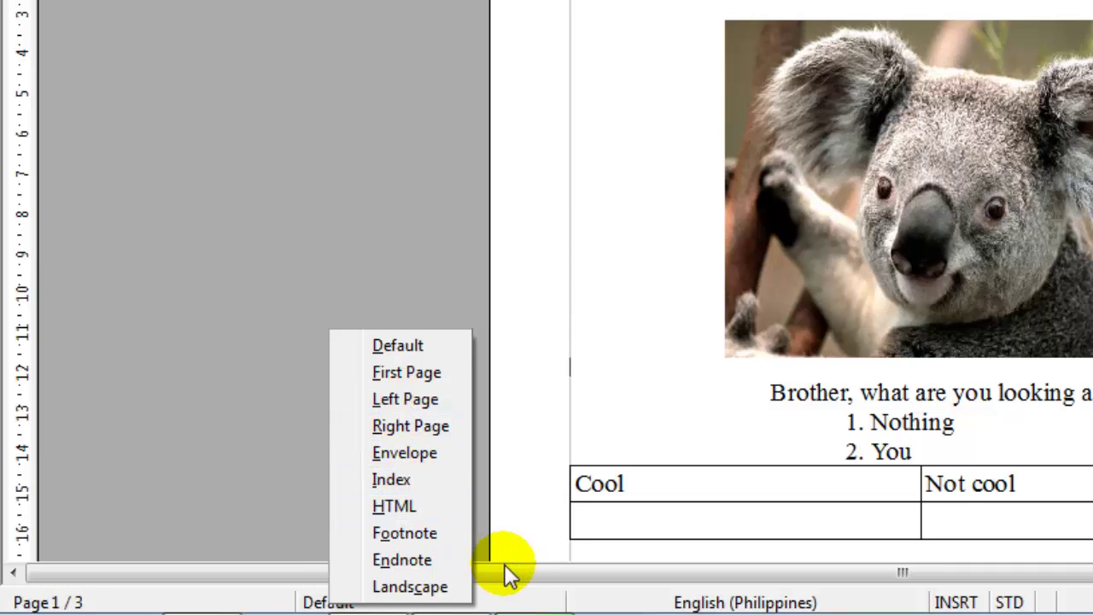
{"action": "left_click", "coordinate": [525, 597]}
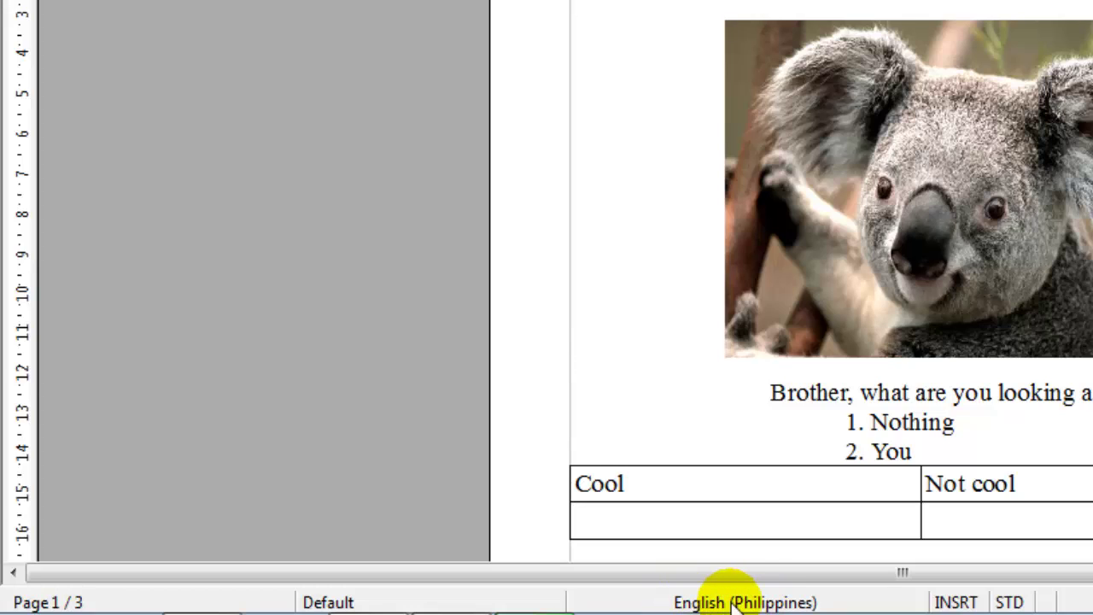
{"action": "left_click", "coordinate": [731, 598]}
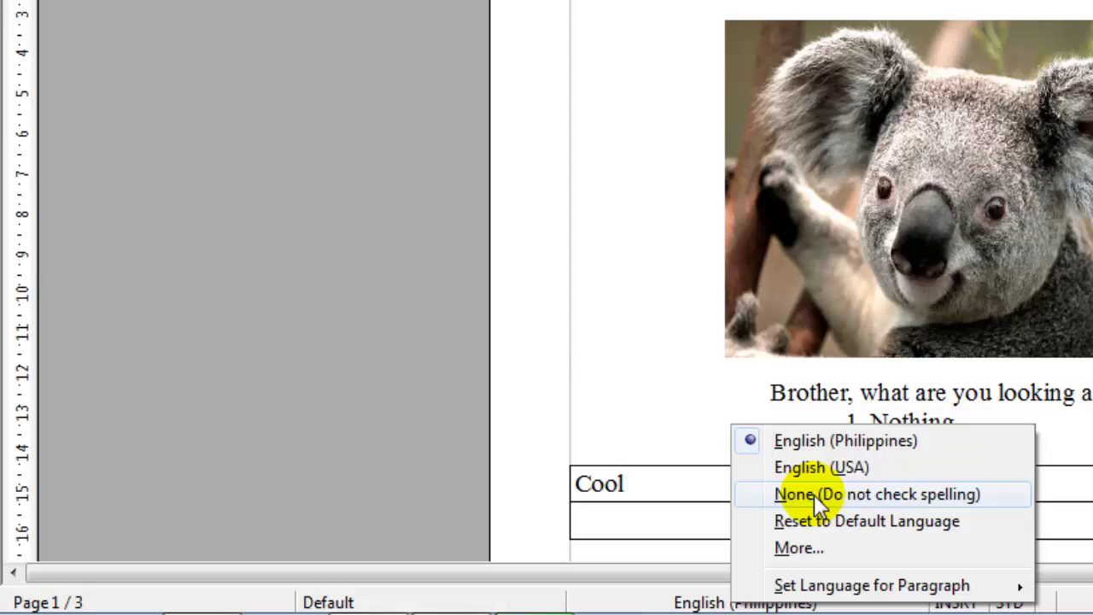
{"action": "left_click", "coordinate": [610, 597]}
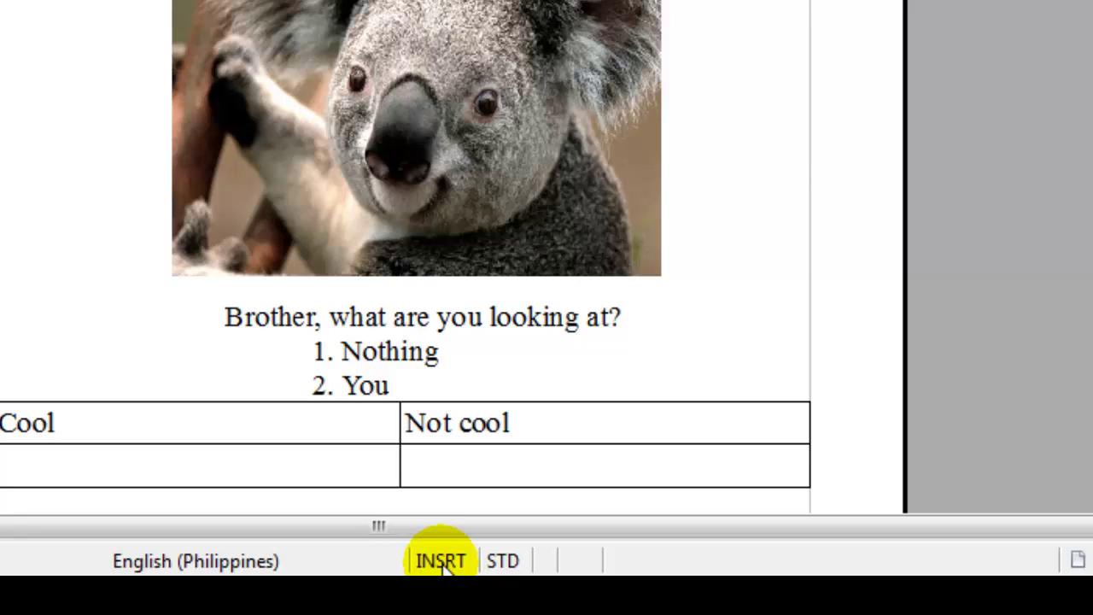
Toggle overwrite mode, then type 'Hey' before Brother and 'Man' in overwrite mode.
{"action": "left_click", "coordinate": [440, 561]}
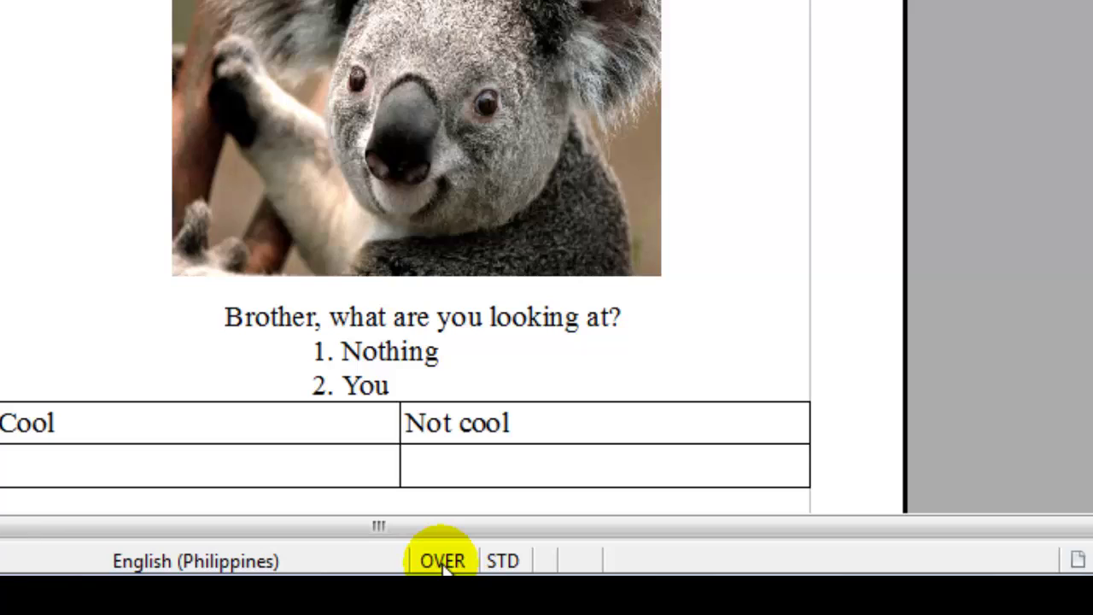
{"action": "left_click", "coordinate": [442, 563]}
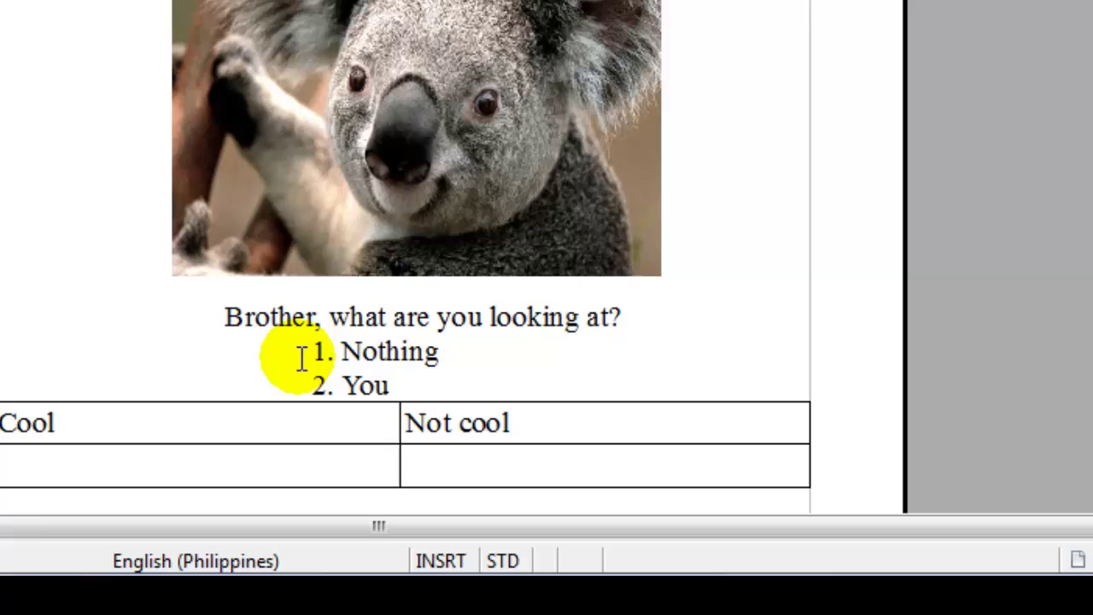
{"action": "left_click", "coordinate": [218, 318]}
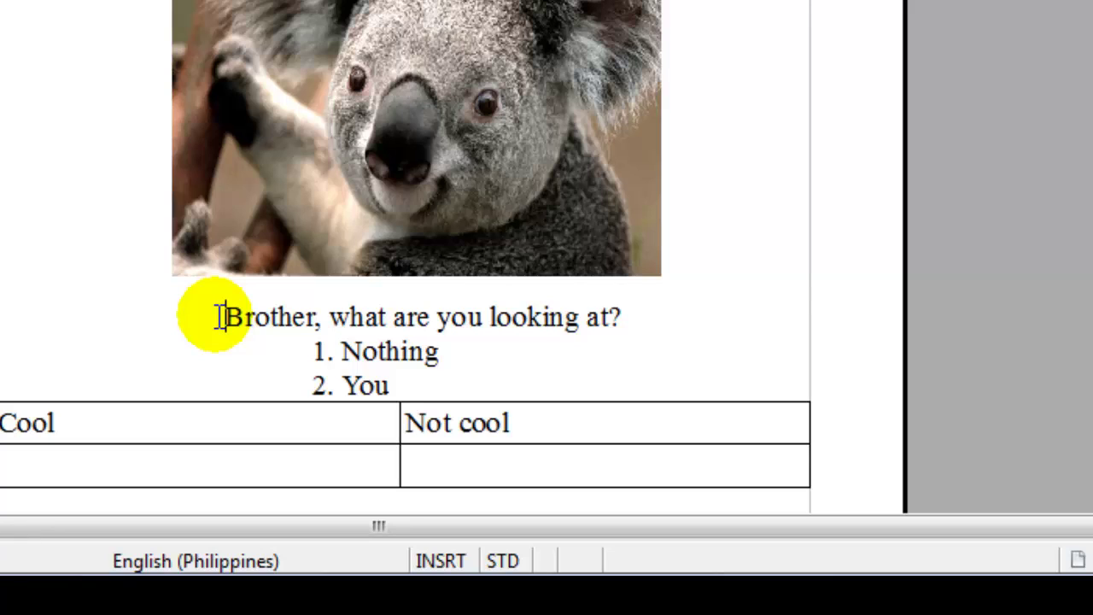
{"action": "type", "text": "Hey"}
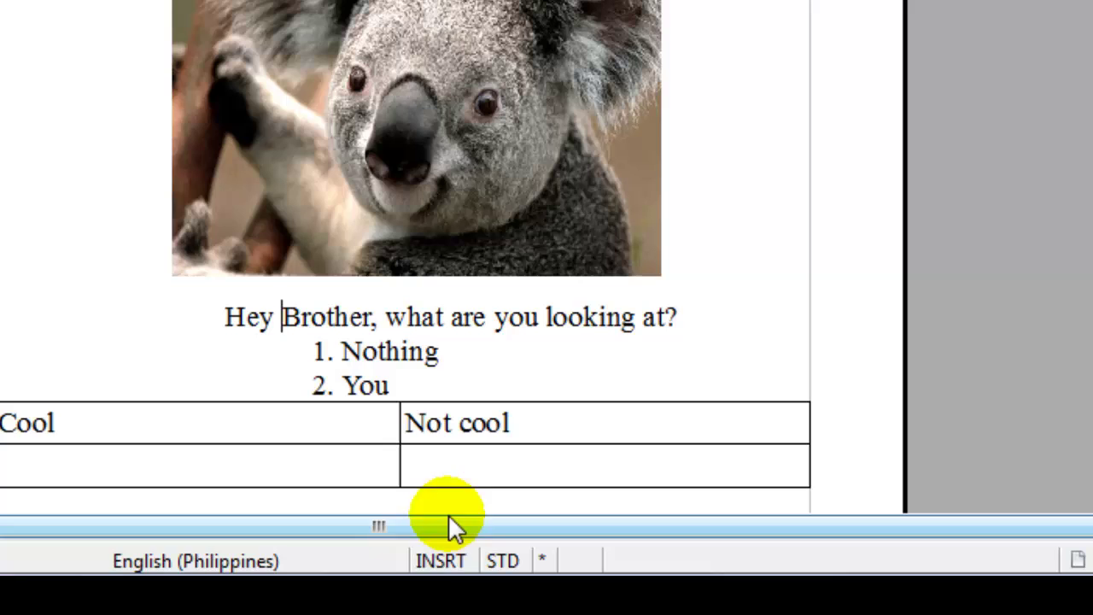
{"action": "left_click", "coordinate": [424, 560]}
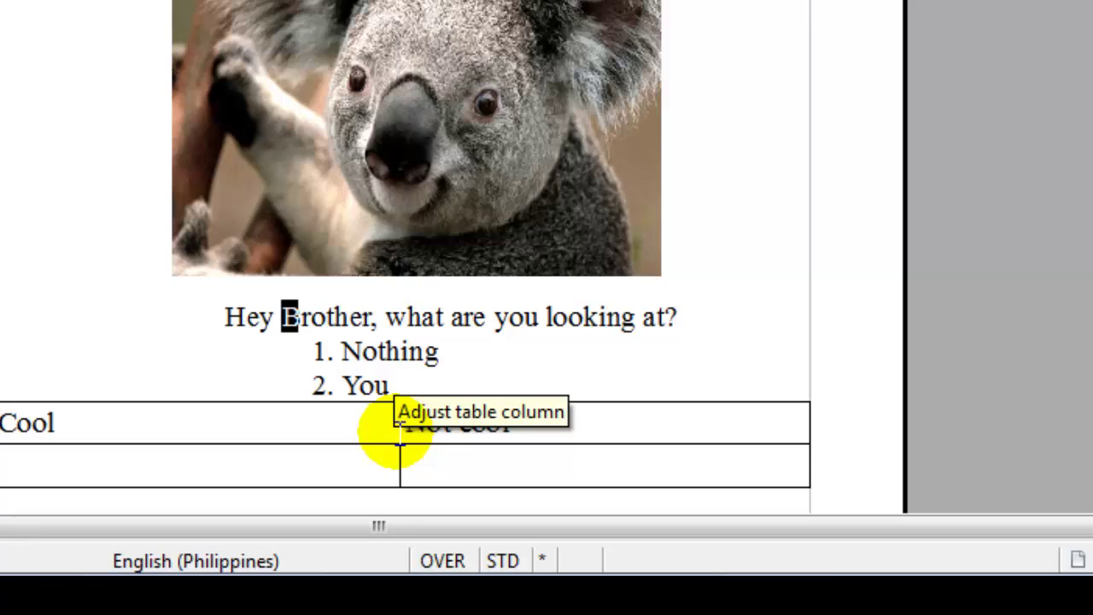
{"action": "type", "text": "Ma"}
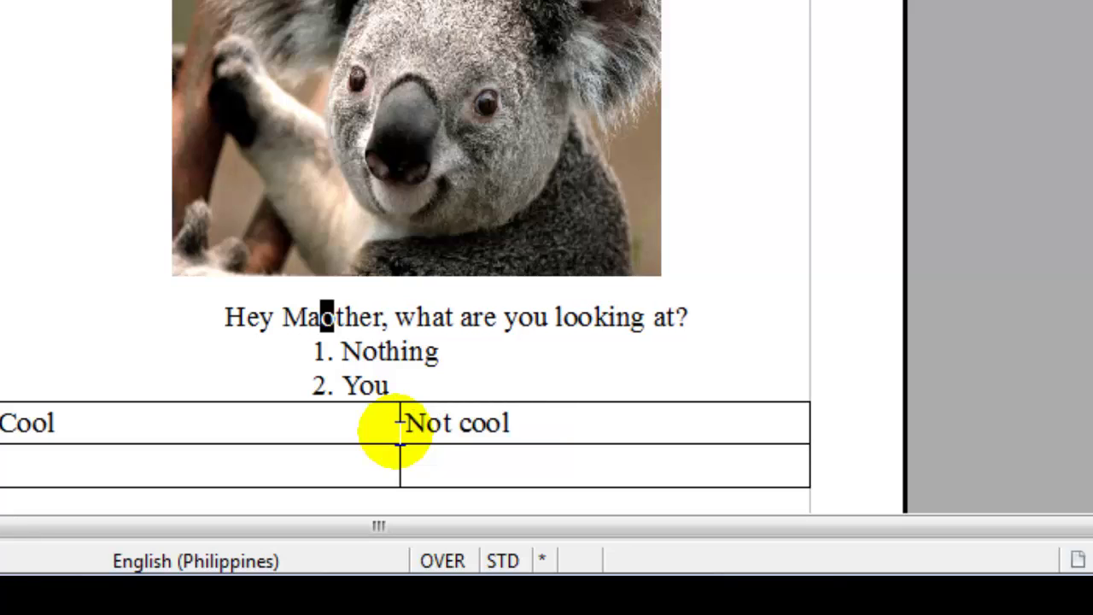
{"action": "type", "text": "n"}
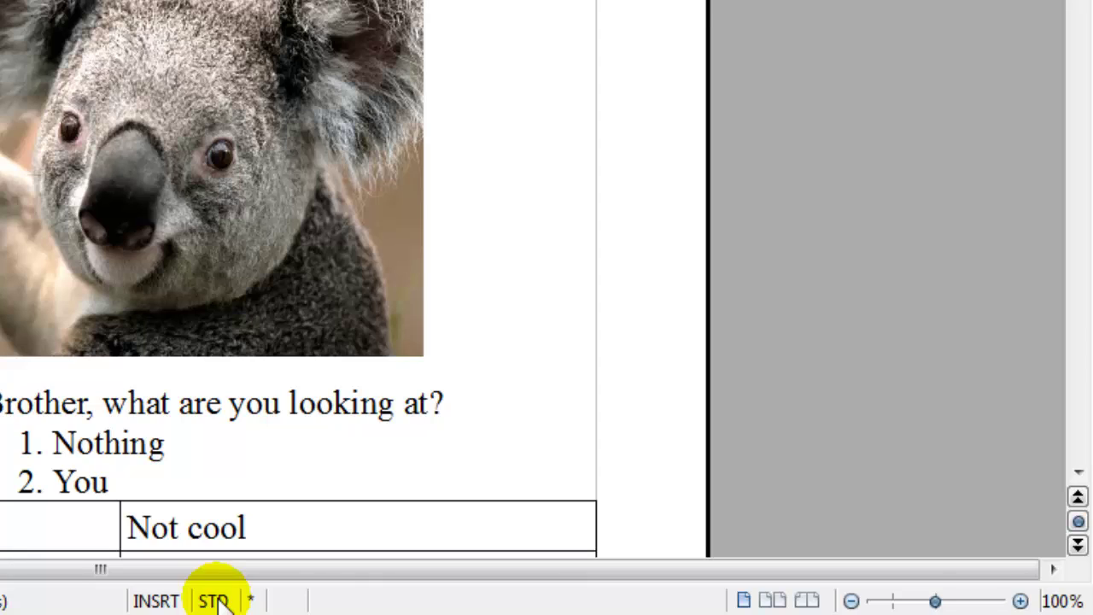
{"action": "left_click", "coordinate": [213, 601]}
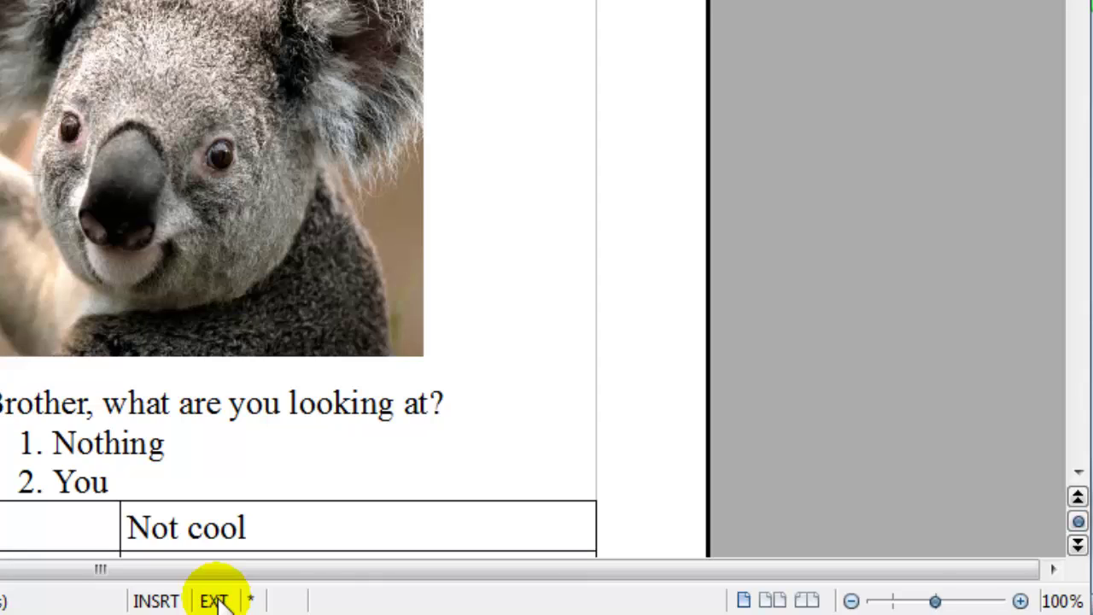
{"action": "left_click", "coordinate": [215, 601]}
{"action": "left_click", "coordinate": [217, 601]}
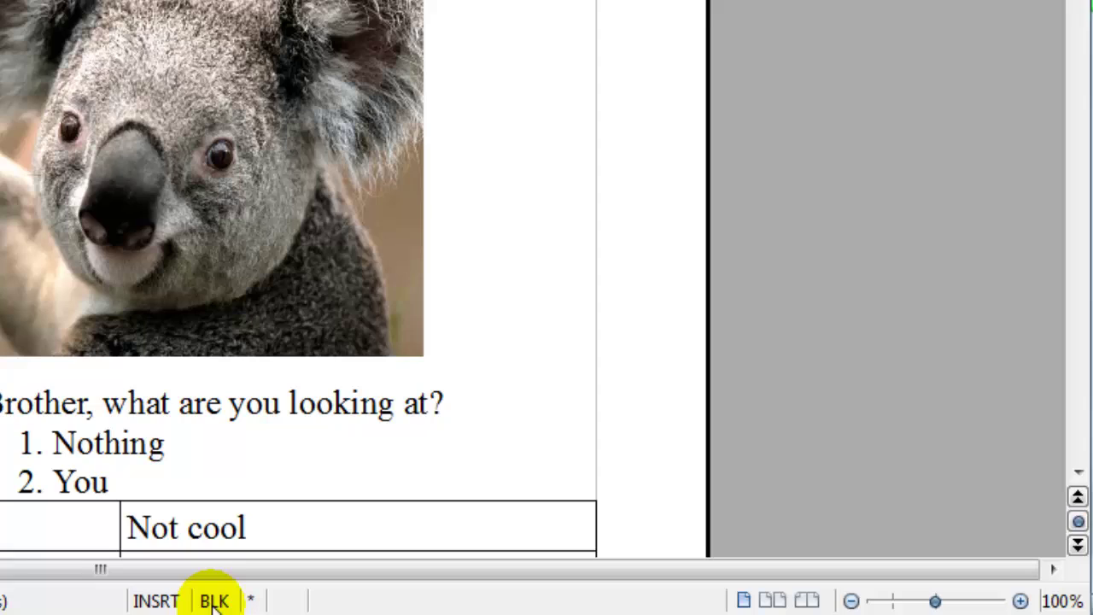
{"action": "left_click", "coordinate": [213, 601]}
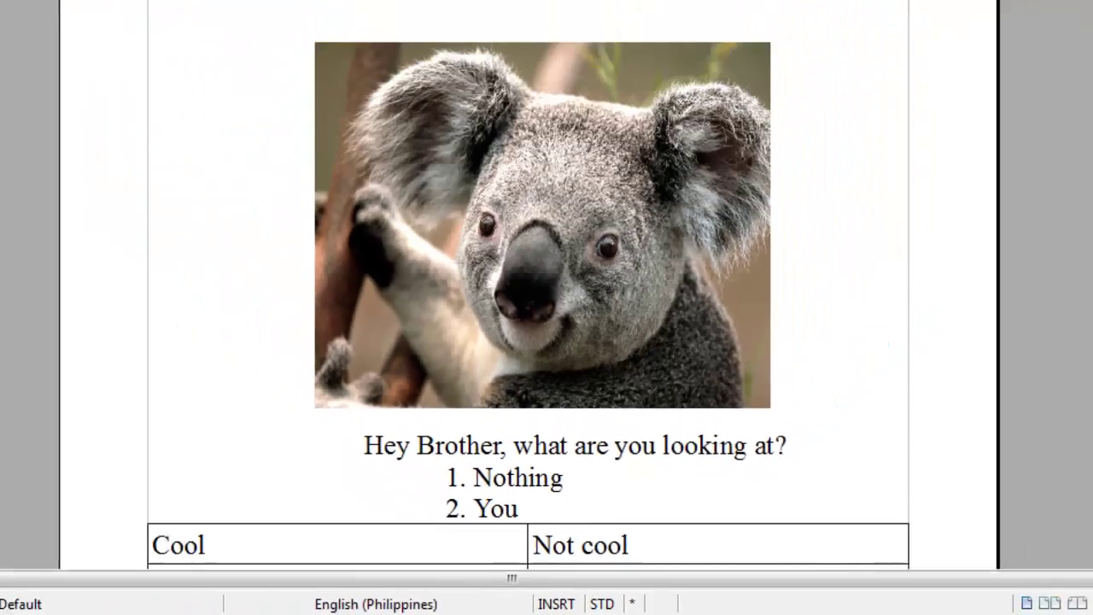
Save the document, then type 'Hey' at the start of the caption.
{"action": "left_click", "coordinate": [12, 29]}
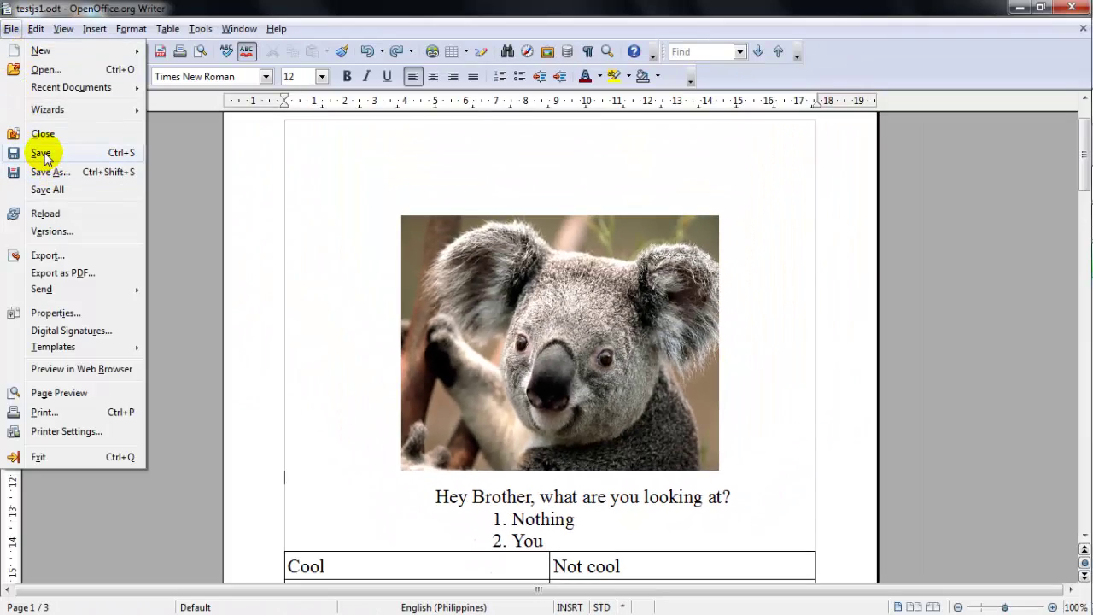
{"action": "left_click", "coordinate": [40, 152]}
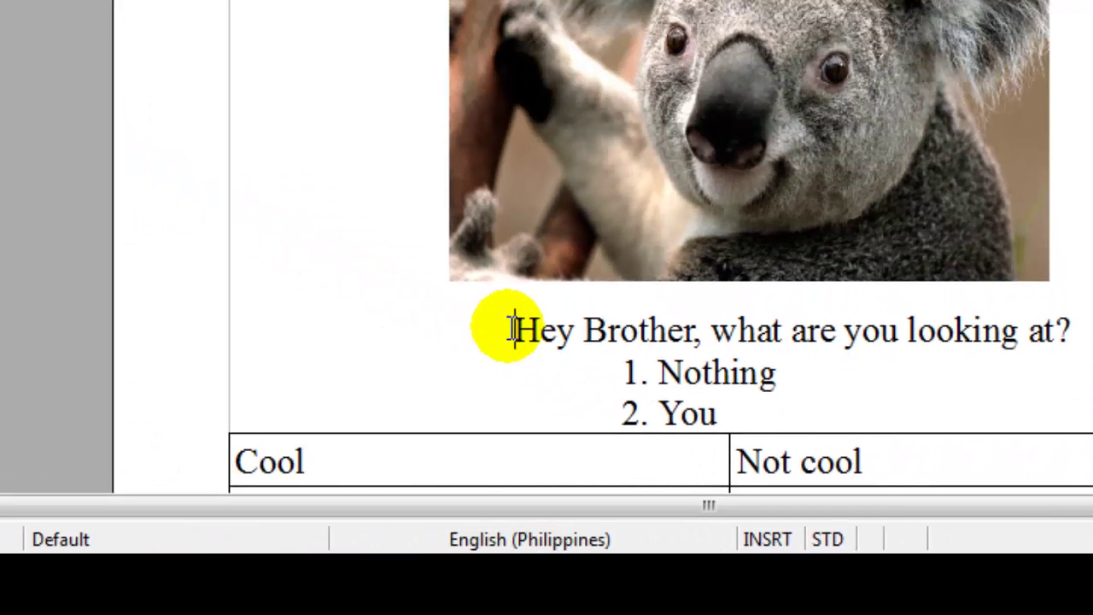
{"action": "type", "text": "Hey"}
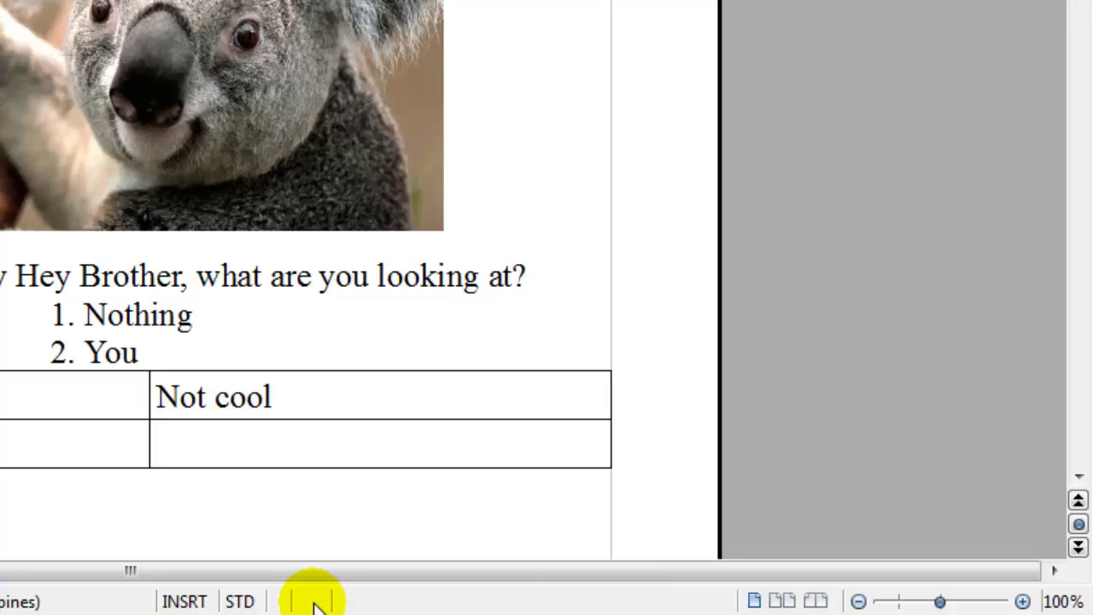
Sign the document with the chosen certificate after reviewing its details and trust path.
{"action": "right_click", "coordinate": [315, 605]}
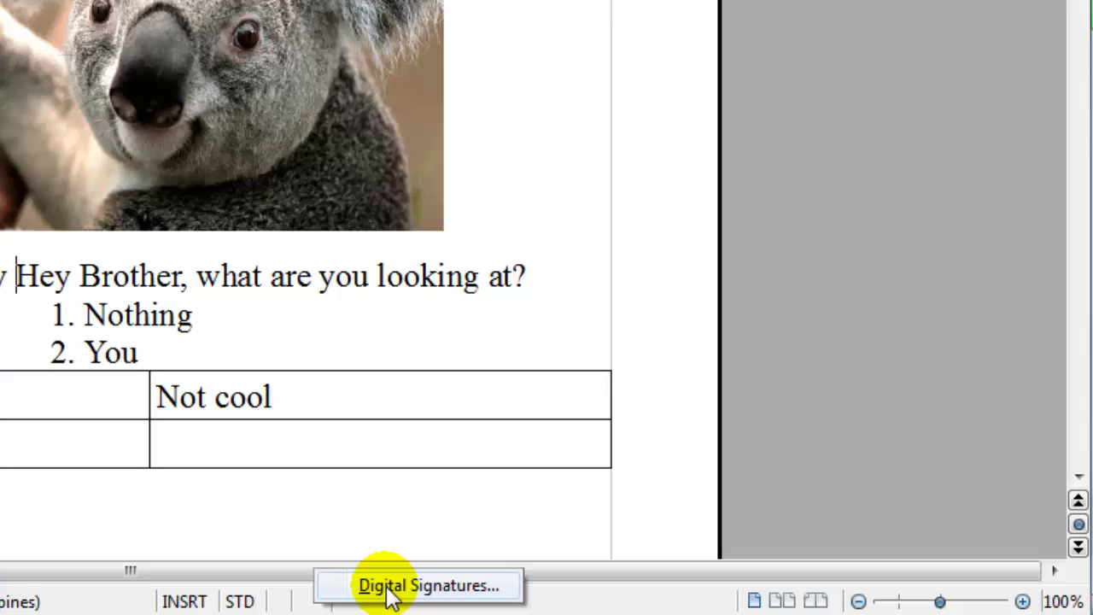
{"action": "left_click", "coordinate": [386, 588]}
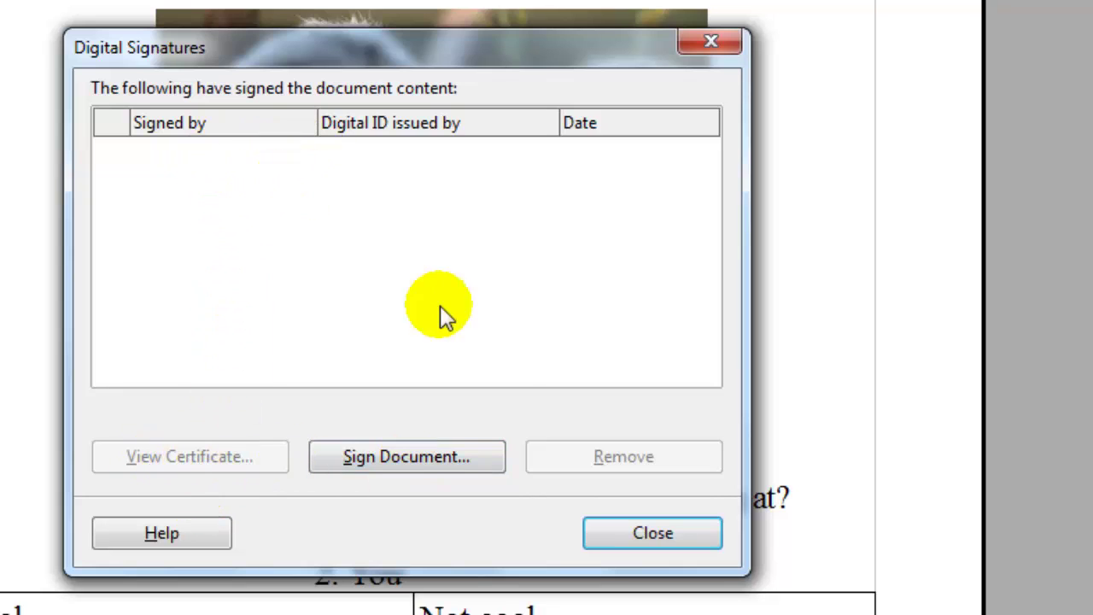
{"action": "left_click", "coordinate": [402, 454]}
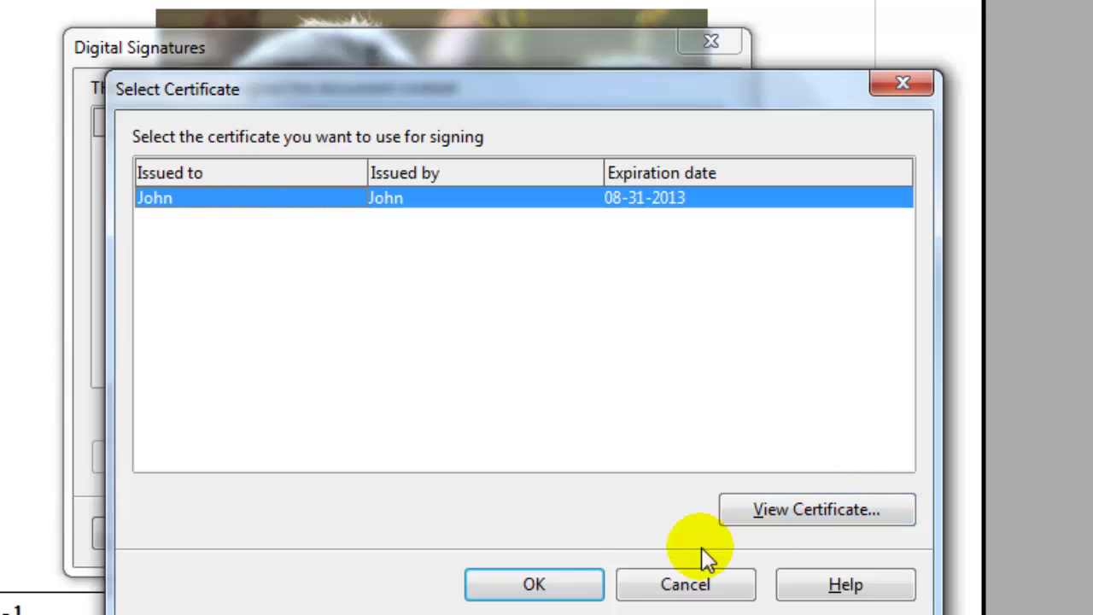
{"action": "left_click", "coordinate": [784, 510]}
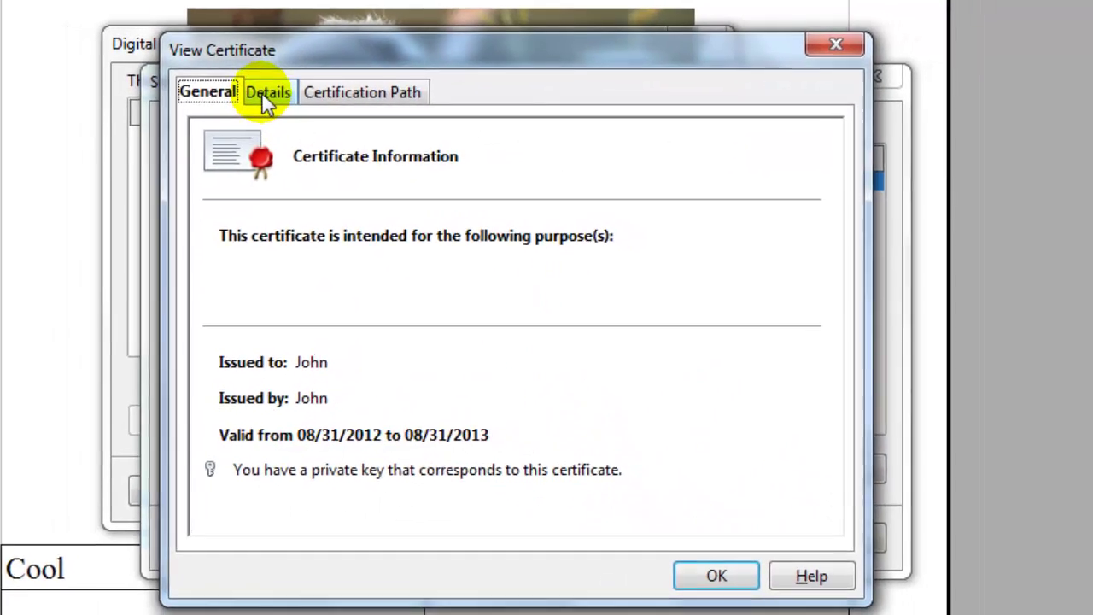
{"action": "left_click", "coordinate": [272, 96]}
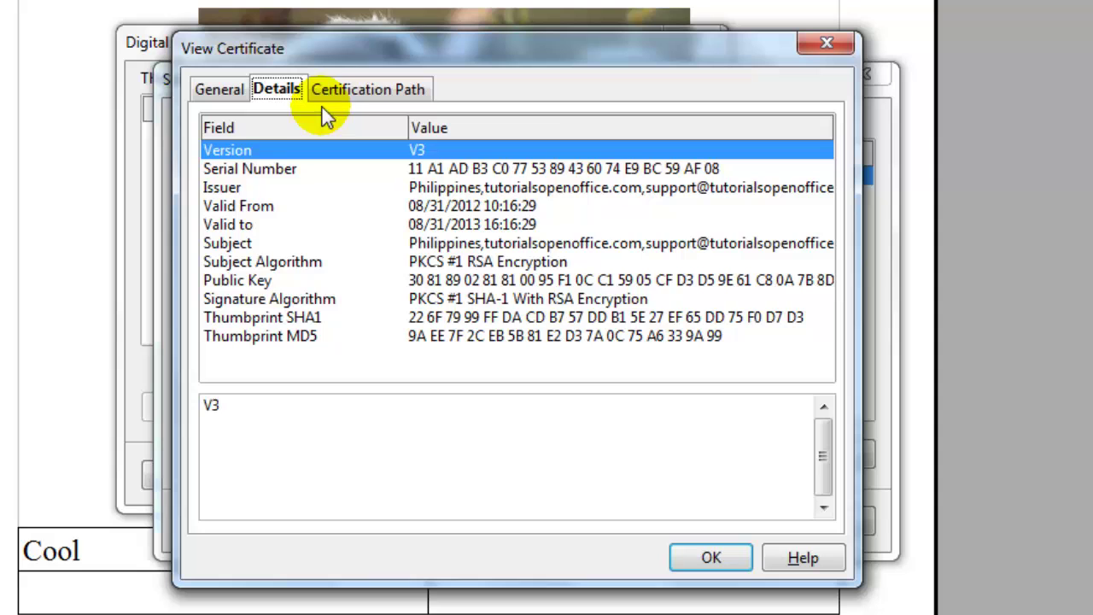
{"action": "left_click", "coordinate": [354, 91]}
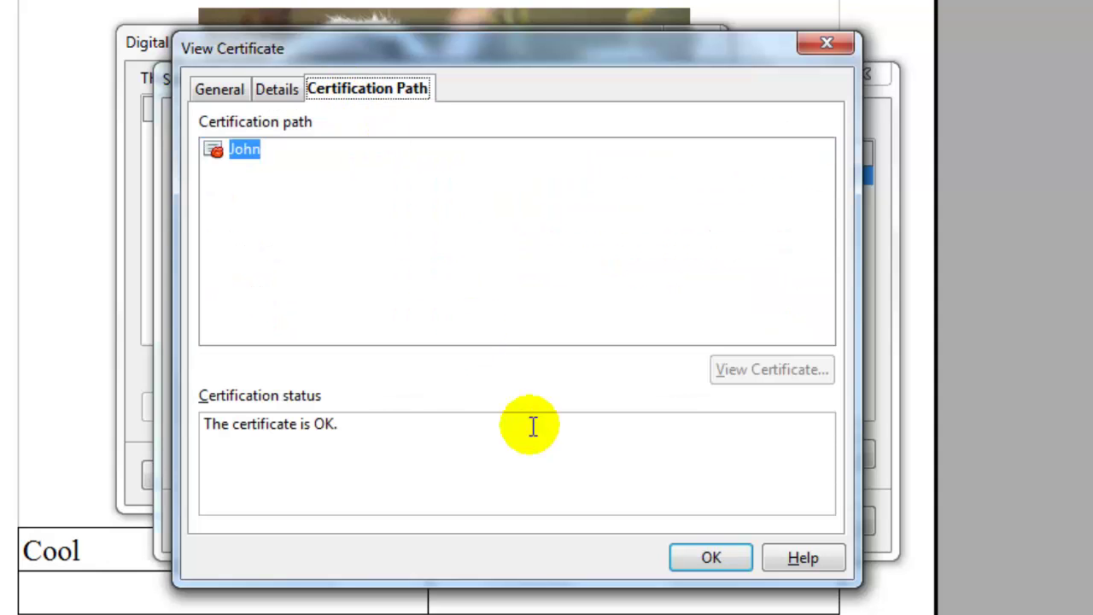
{"action": "left_click", "coordinate": [721, 553]}
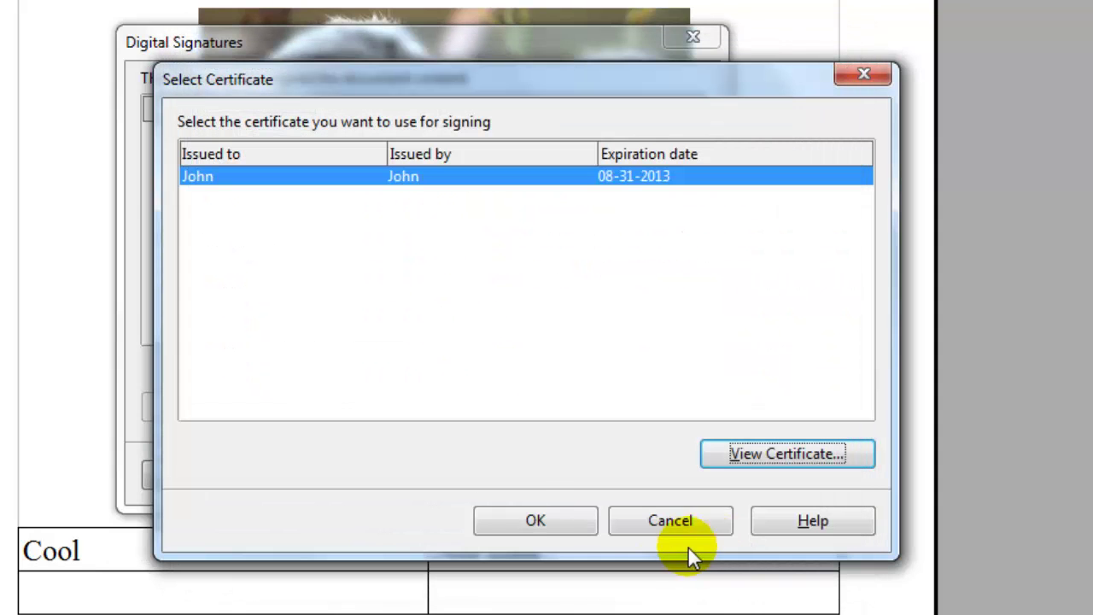
{"action": "left_click", "coordinate": [526, 519]}
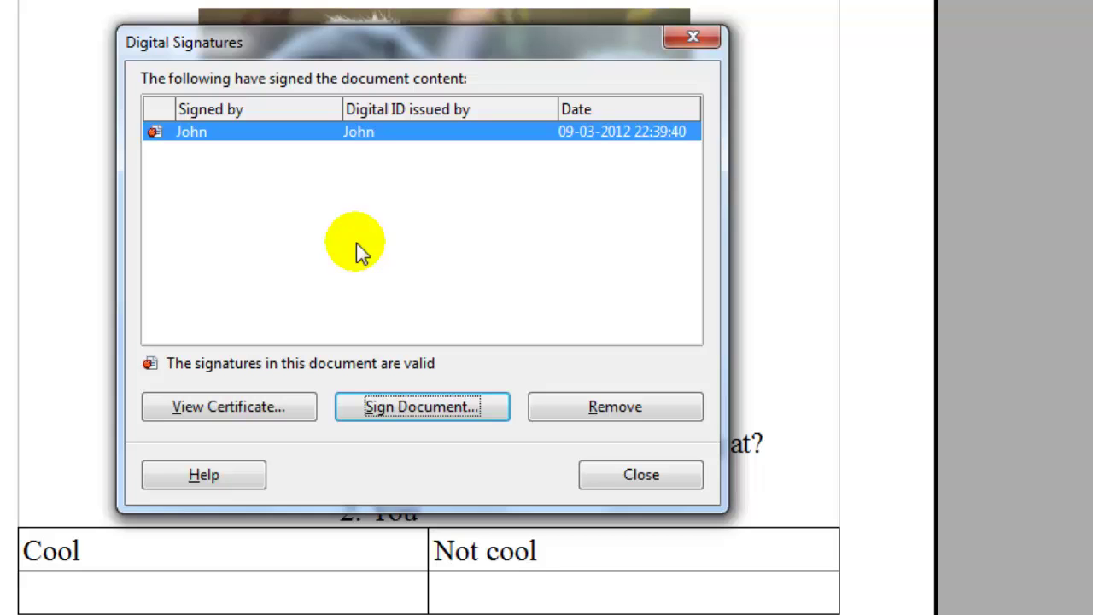
{"action": "left_click", "coordinate": [628, 478]}
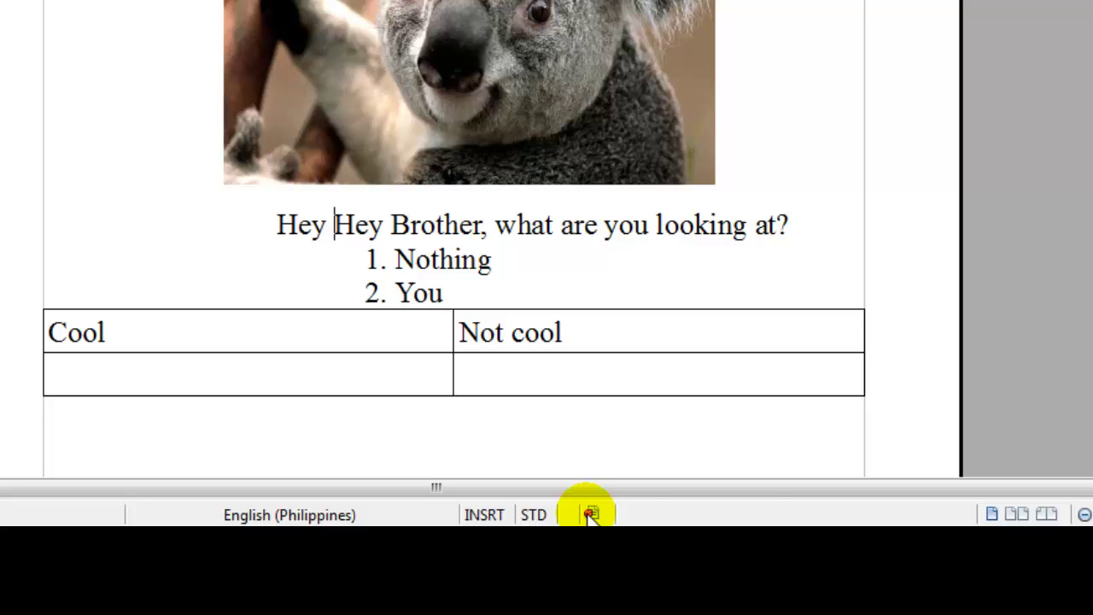
Remove the document's digital signature via the status bar's Digital Signatures dialog.
{"action": "right_click", "coordinate": [591, 513]}
{"action": "left_click", "coordinate": [620, 498]}
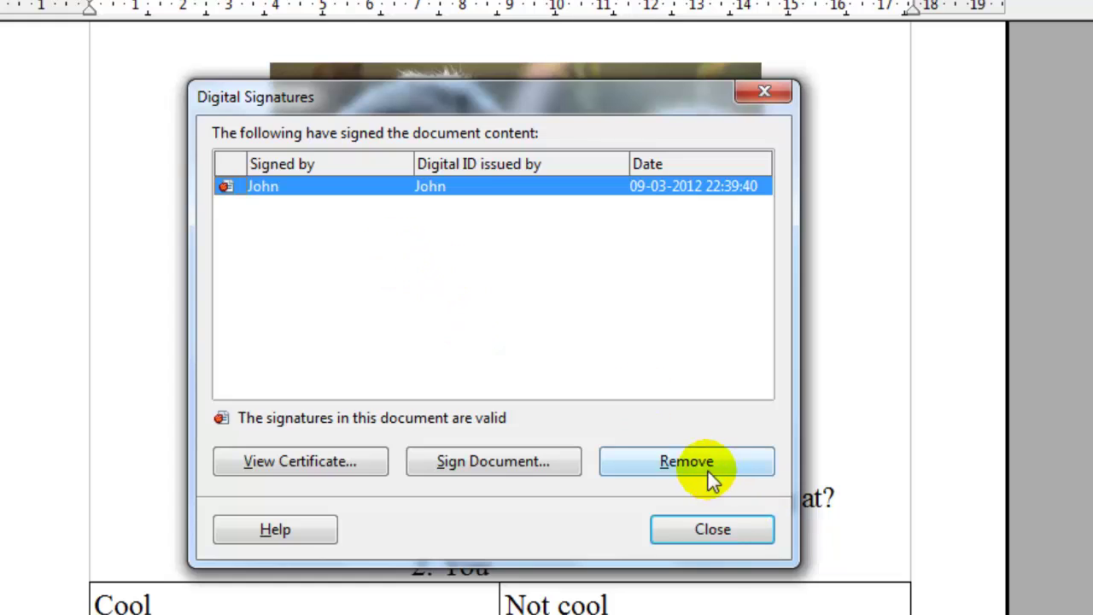
{"action": "left_click", "coordinate": [700, 473]}
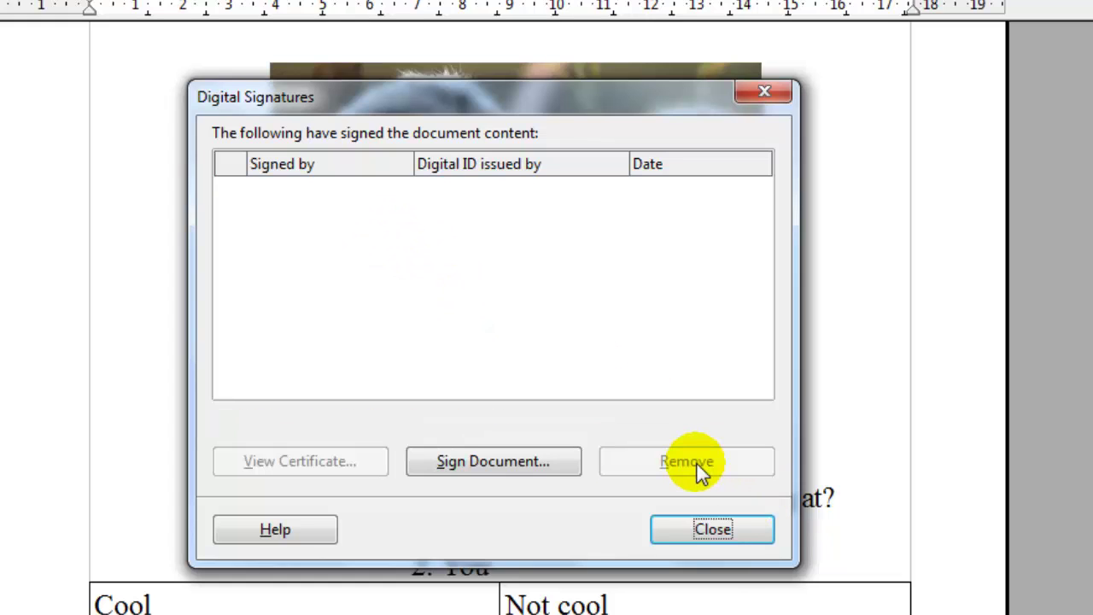
{"action": "left_click", "coordinate": [716, 526]}
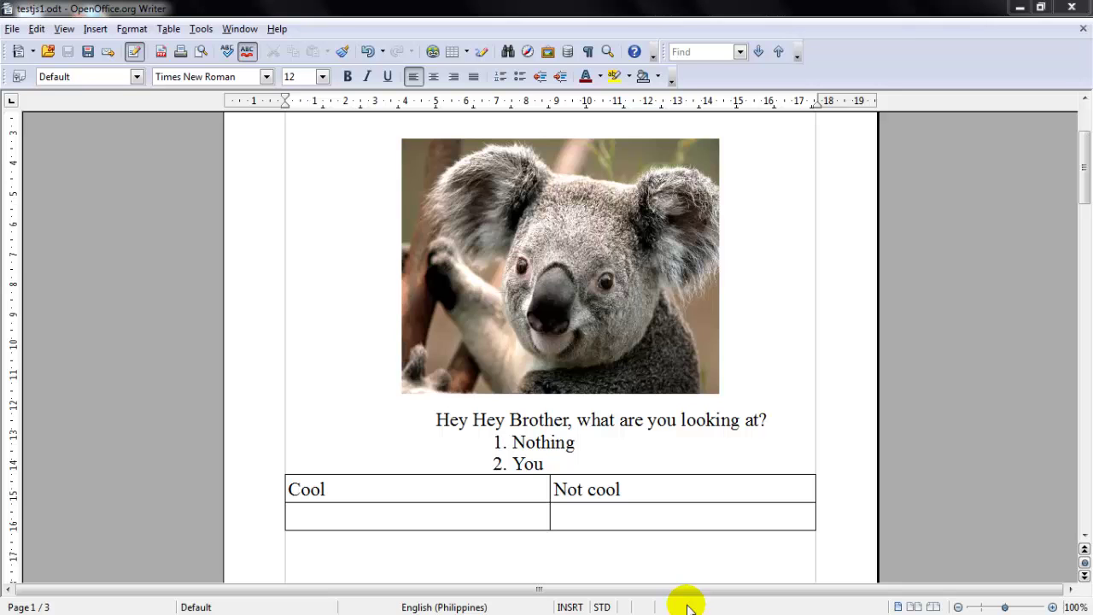
{"action": "left_click", "coordinate": [537, 290]}
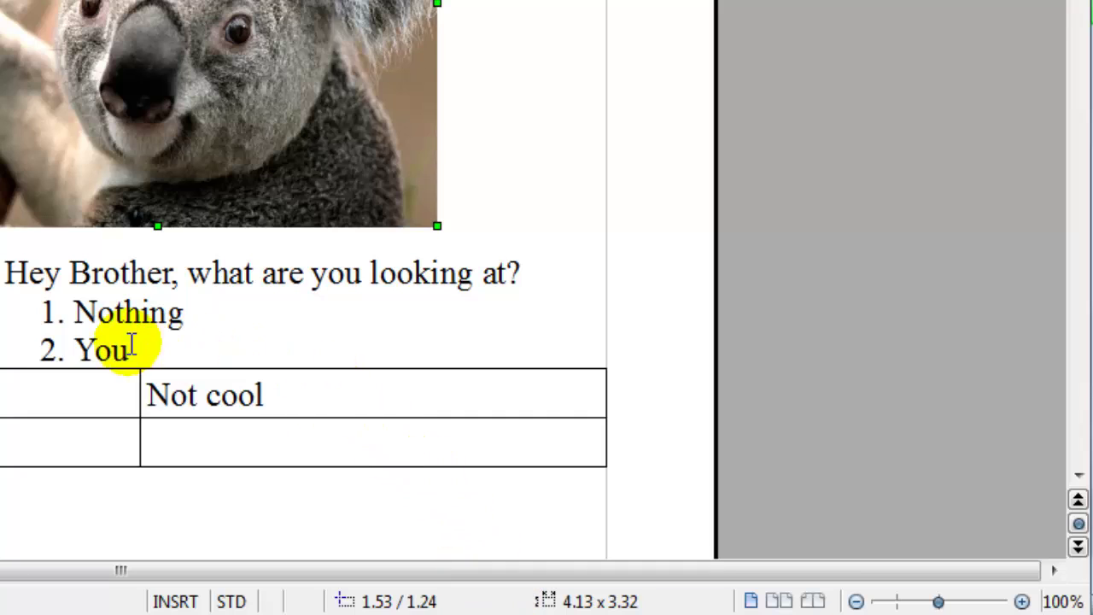
{"action": "left_click", "coordinate": [89, 313]}
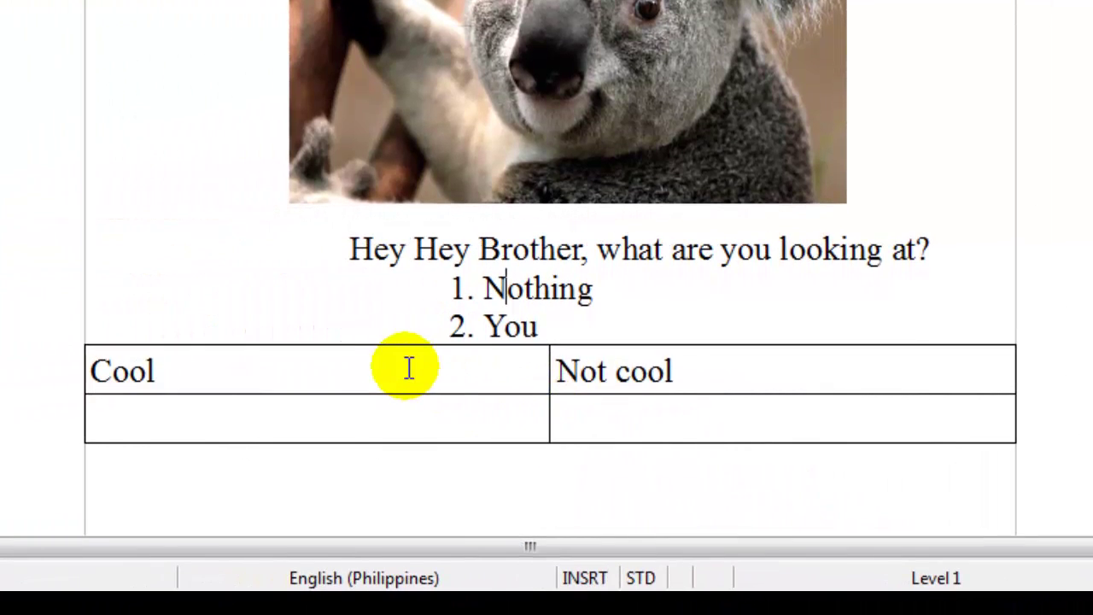
{"action": "left_click", "coordinate": [401, 366]}
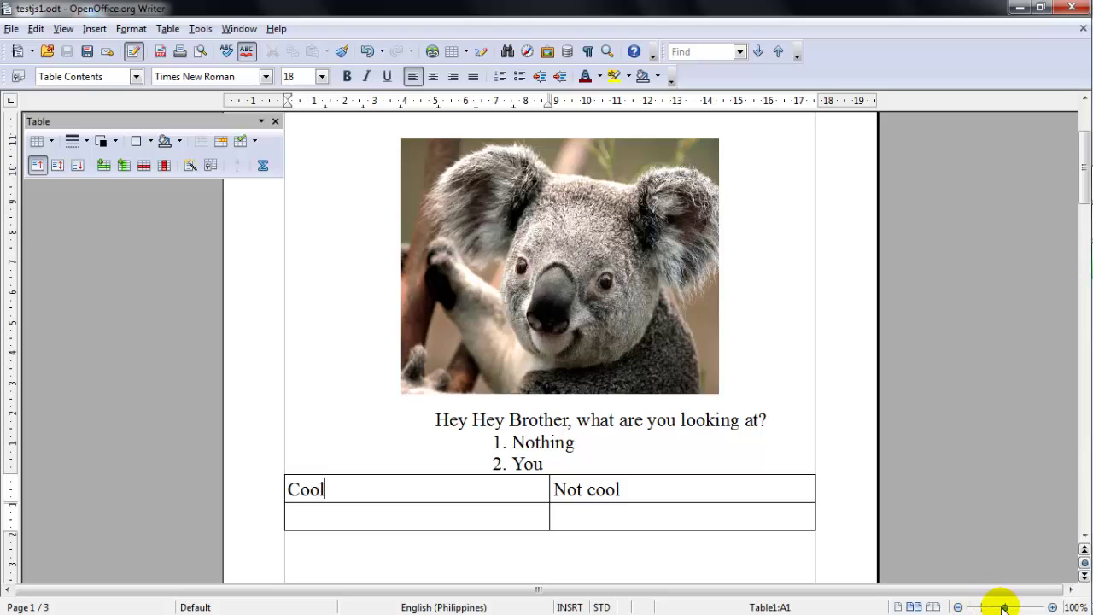
Show the pages side by side in Book view and scroll through them.
{"action": "left_click_drag", "start_coordinate": [1004, 607], "coordinate": [991, 607]}
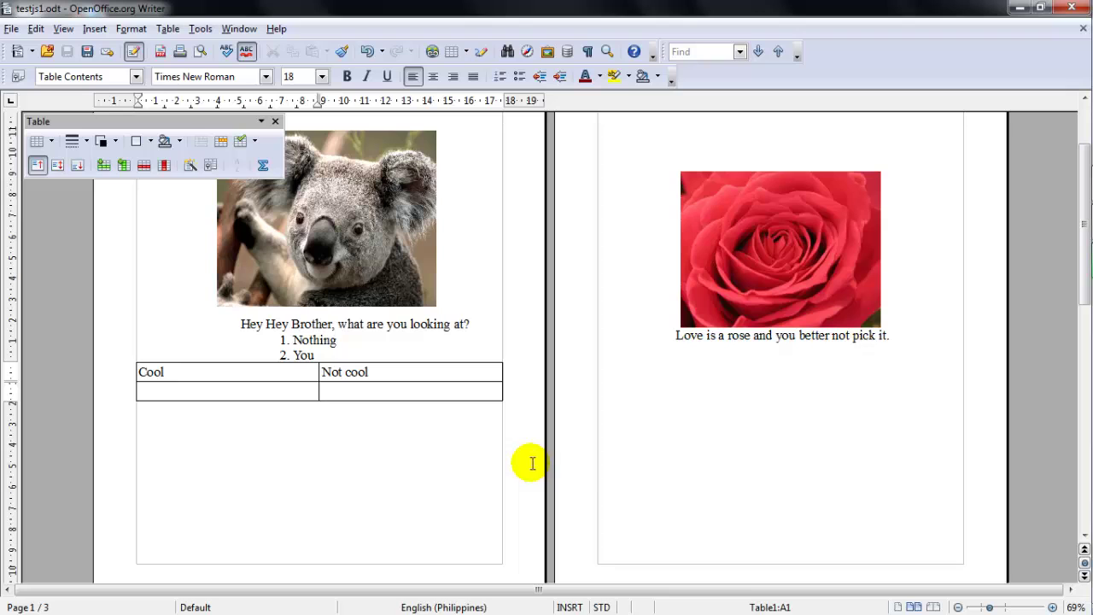
{"action": "left_click", "coordinate": [932, 607]}
{"action": "scroll", "coordinate": [895, 512], "scroll_direction": "down", "scroll_amount": 1}
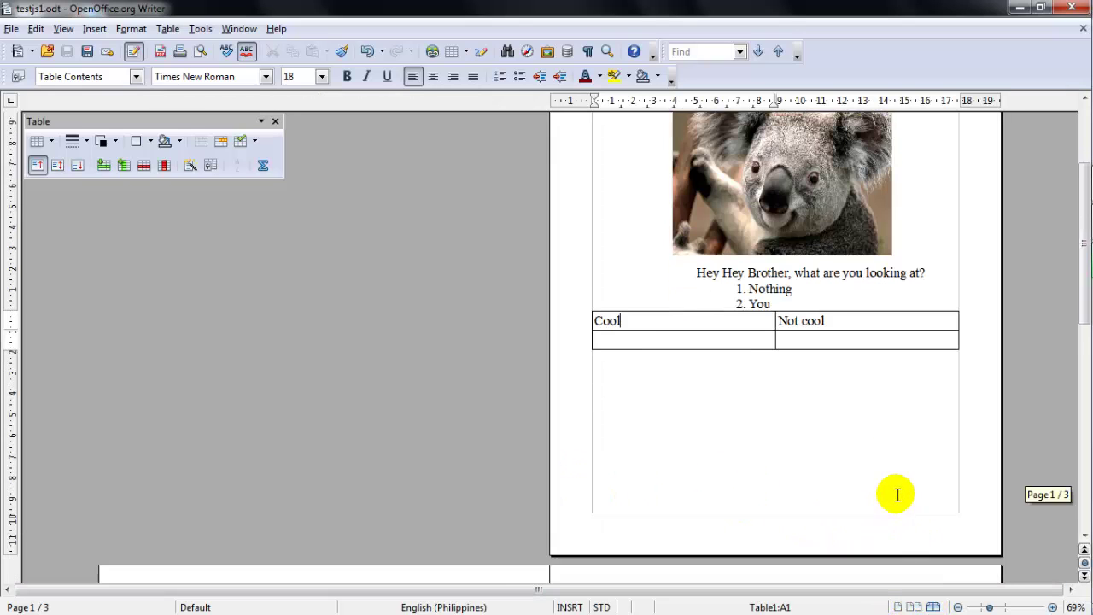
{"action": "scroll", "coordinate": [897, 494], "scroll_direction": "down", "scroll_amount": 1}
{"action": "scroll", "coordinate": [897, 494], "scroll_direction": "down", "scroll_amount": 3}
{"action": "scroll", "coordinate": [897, 494], "scroll_direction": "down", "scroll_amount": 3}
{"action": "scroll", "coordinate": [897, 494], "scroll_direction": "down", "scroll_amount": 1}
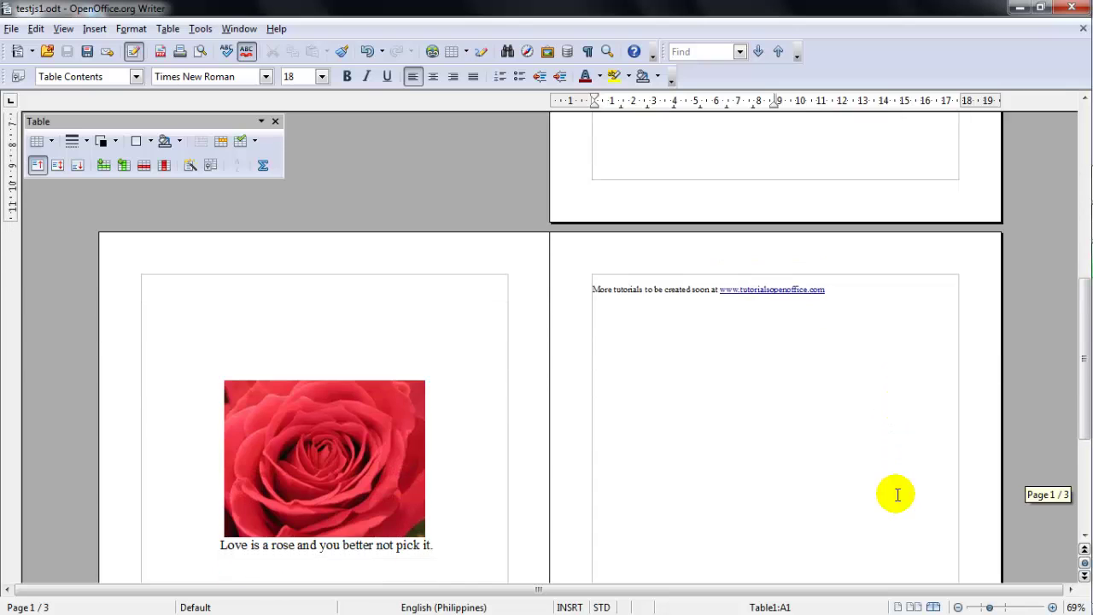
{"action": "scroll", "coordinate": [897, 495], "scroll_direction": "down", "scroll_amount": 3}
{"action": "scroll", "coordinate": [897, 494], "scroll_direction": "up", "scroll_amount": 2}
{"action": "scroll", "coordinate": [897, 494], "scroll_direction": "up", "scroll_amount": 1}
{"action": "scroll", "coordinate": [897, 495], "scroll_direction": "up", "scroll_amount": 2}
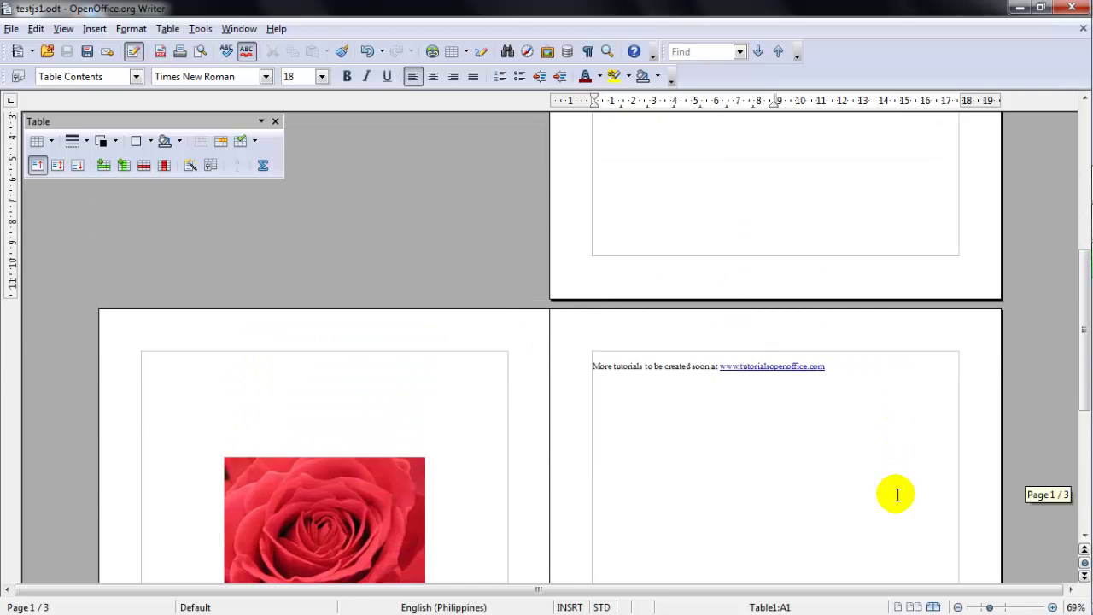
{"action": "scroll", "coordinate": [897, 495], "scroll_direction": "up", "scroll_amount": 2}
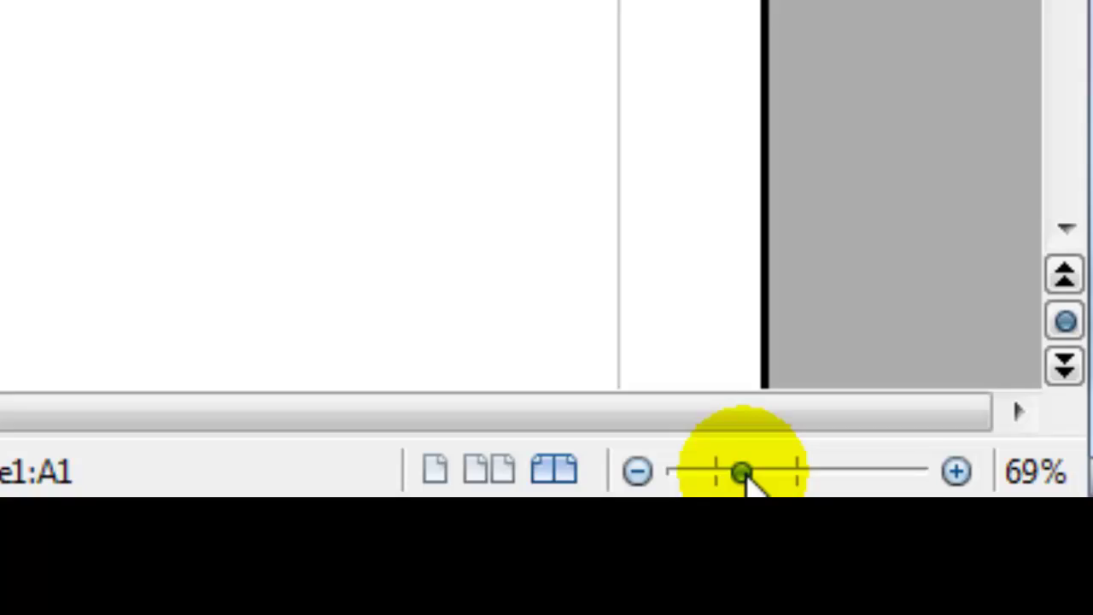
Switch to single-page view and lower the zoom to about 51%.
{"action": "left_click_drag", "start_coordinate": [989, 607], "coordinate": [1005, 610]}
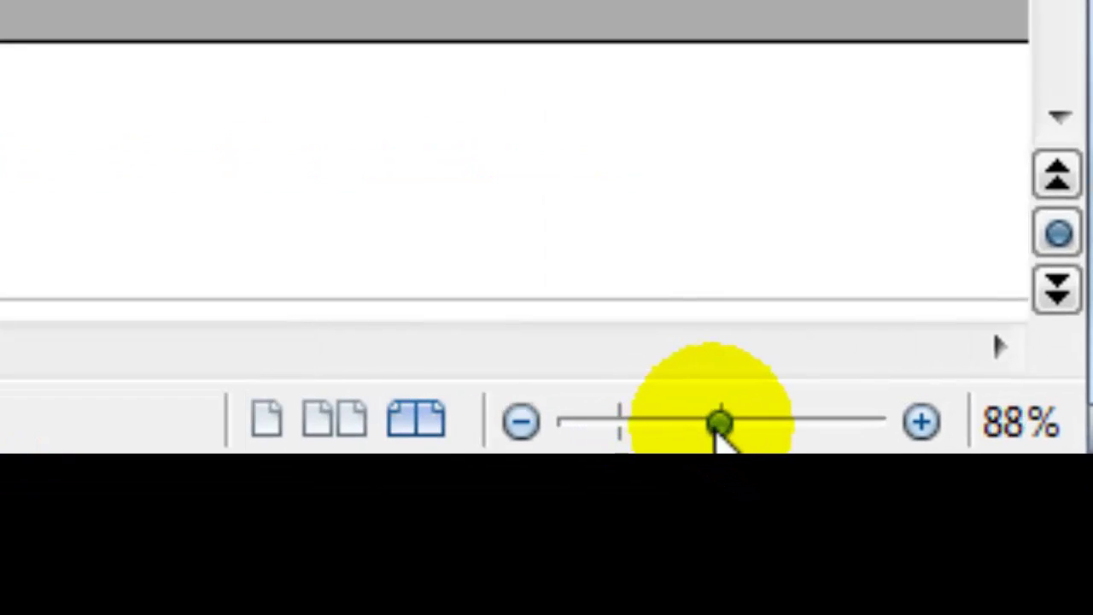
{"action": "left_click_drag", "start_coordinate": [720, 427], "coordinate": [634, 427]}
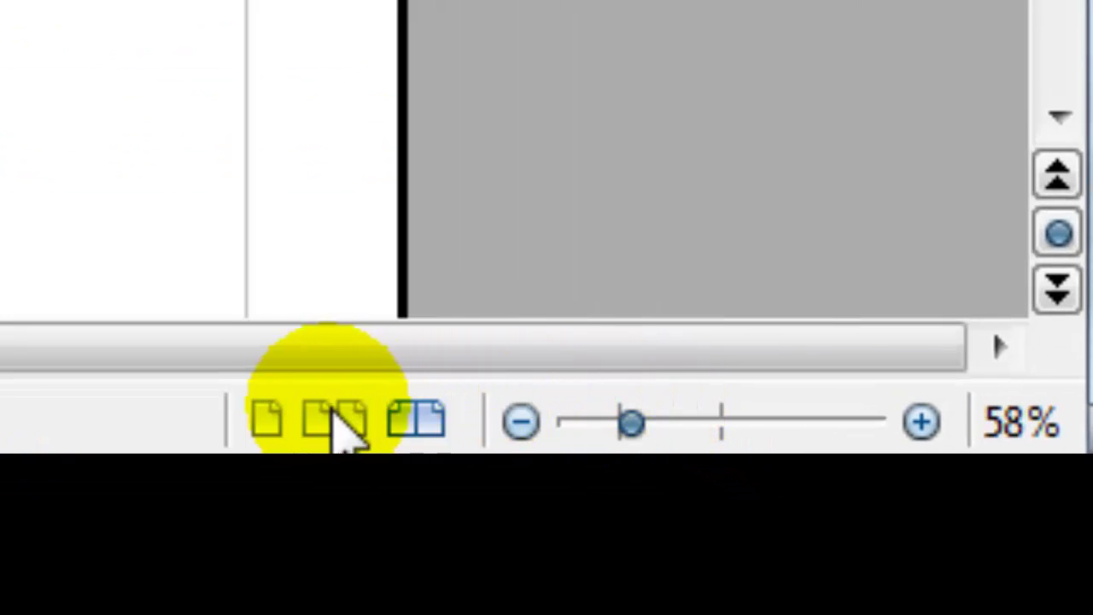
{"action": "left_click", "coordinate": [263, 419]}
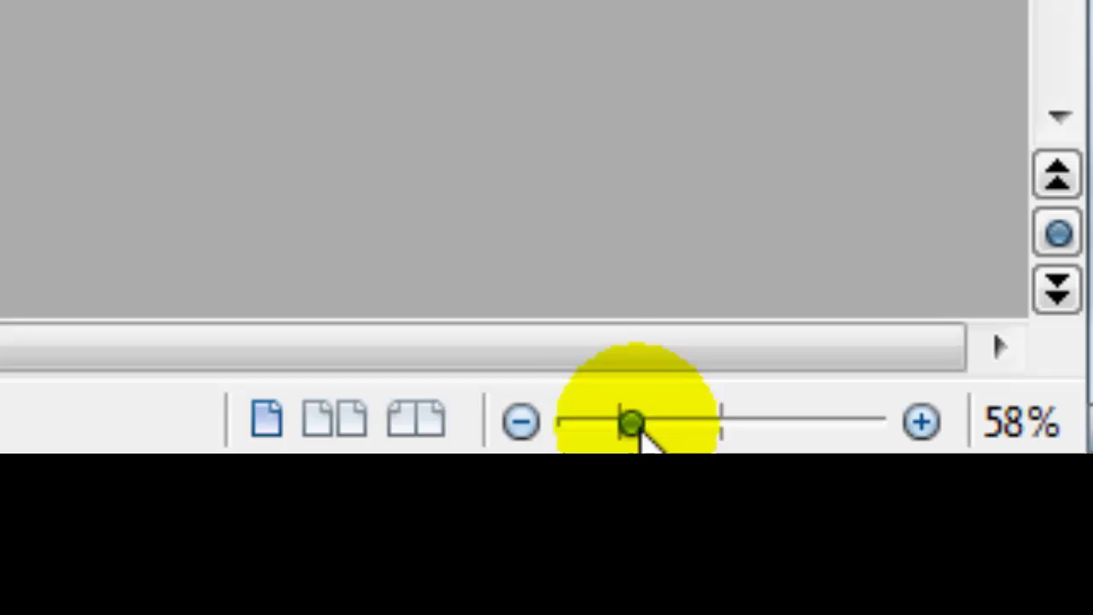
{"action": "mouse_move", "coordinate": [640, 428]}
{"action": "left_mouse_down"}
{"action": "mouse_move", "coordinate": [633, 423]}
{"action": "mouse_move", "coordinate": [743, 424]}
{"action": "mouse_move", "coordinate": [698, 427]}
{"action": "left_mouse_up"}
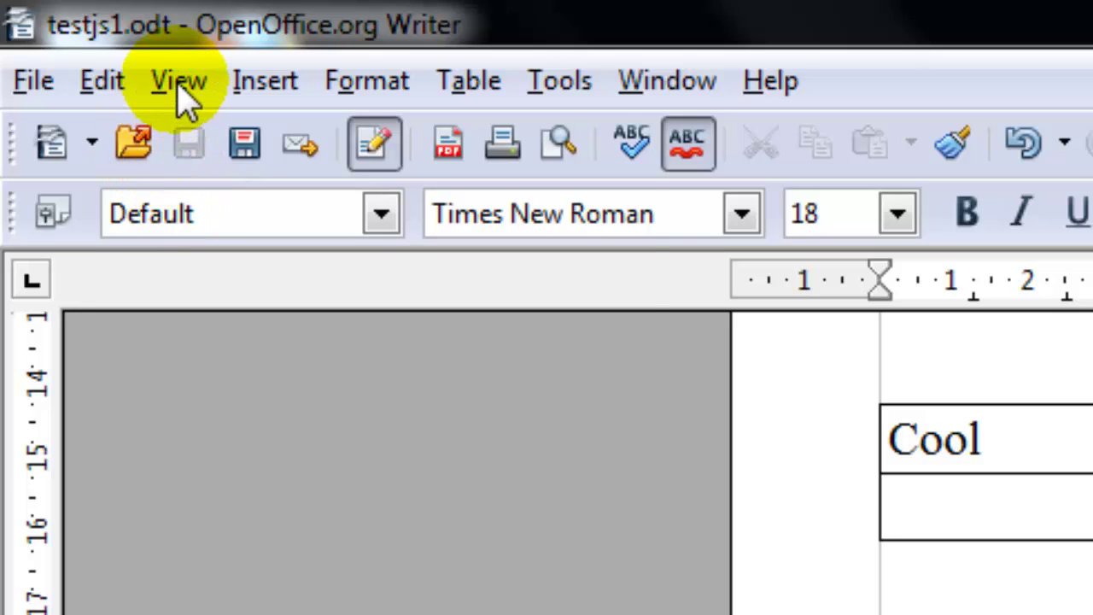
Set the zoom to 100% through View > Zoom.
{"action": "left_click", "coordinate": [182, 86]}
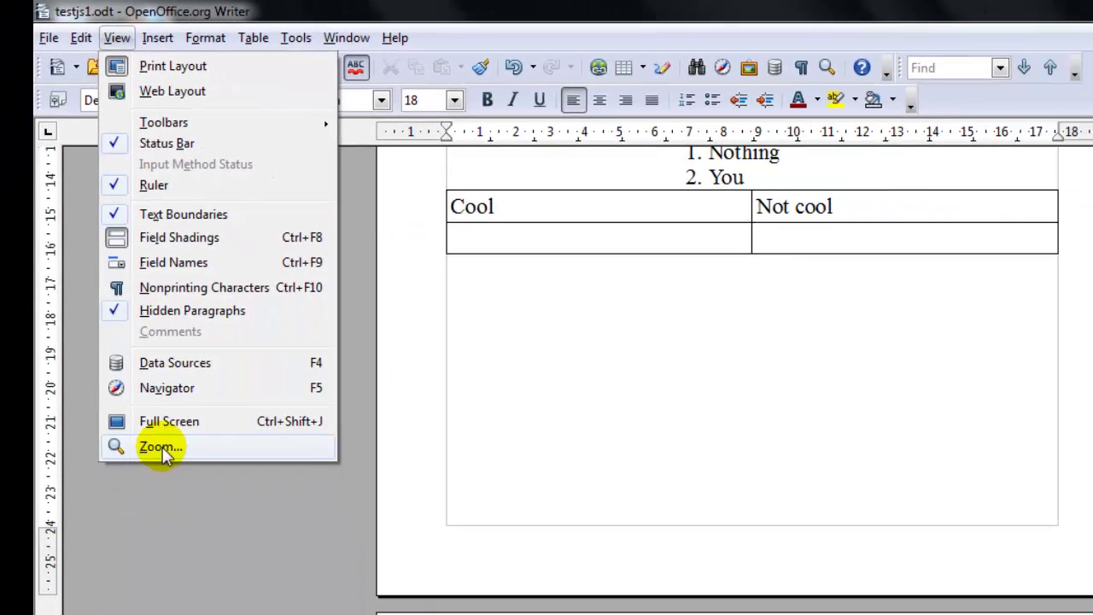
{"action": "left_click", "coordinate": [158, 444]}
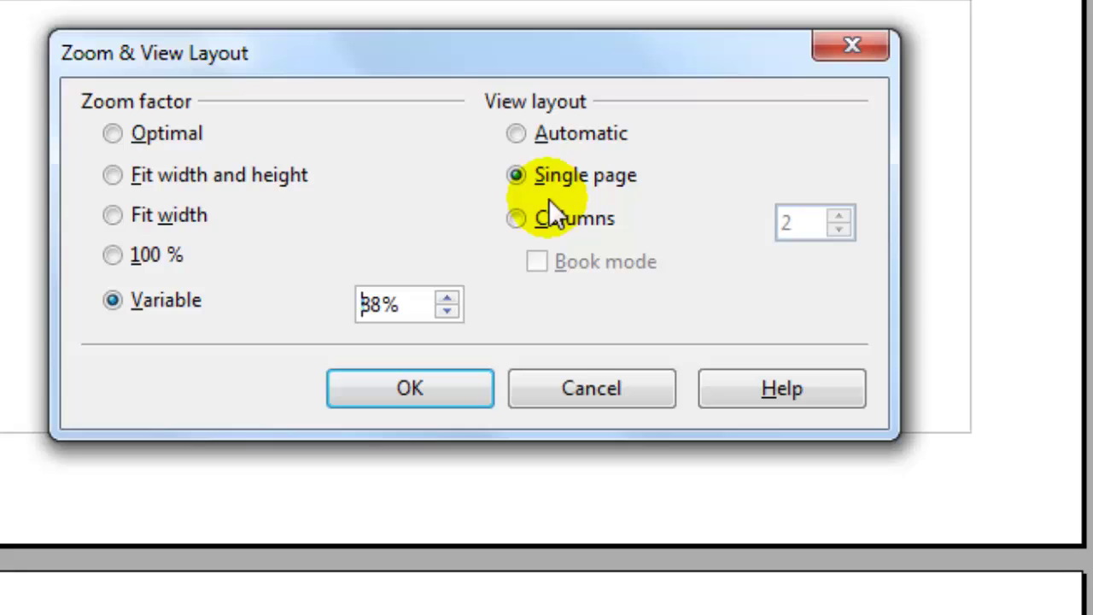
{"action": "left_click", "coordinate": [112, 256]}
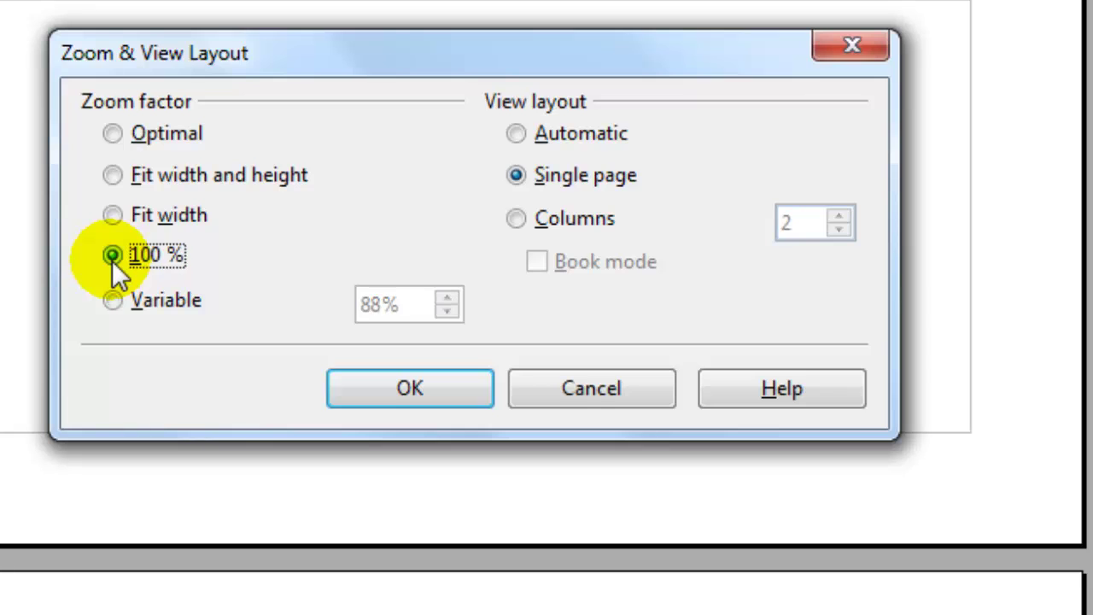
{"action": "left_click", "coordinate": [390, 390]}
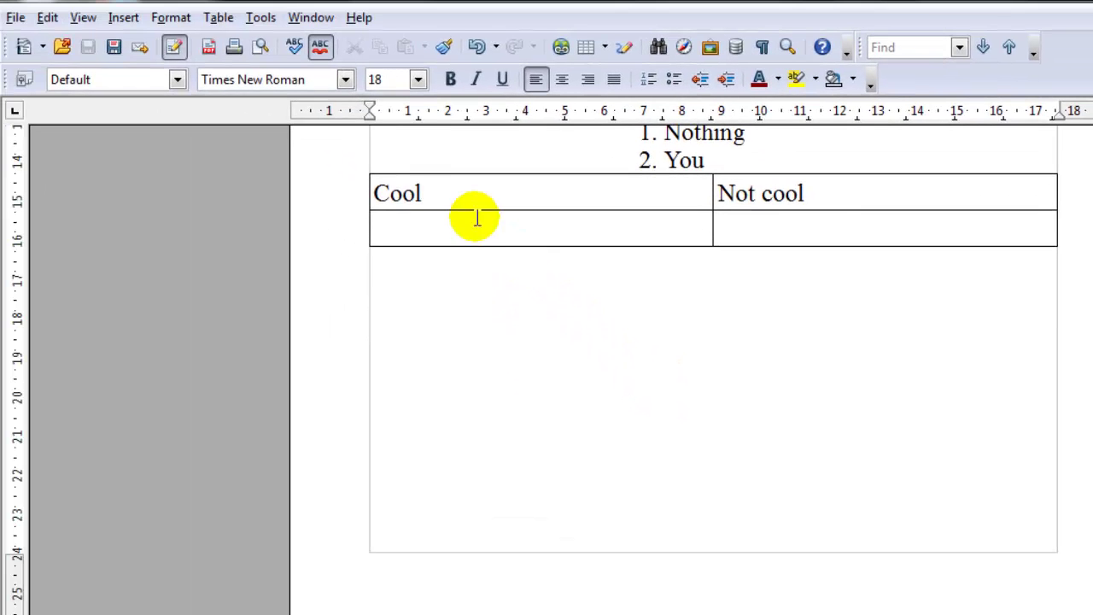
Set the zoom back to the variable 88% setting.
{"action": "left_click", "coordinate": [82, 22]}
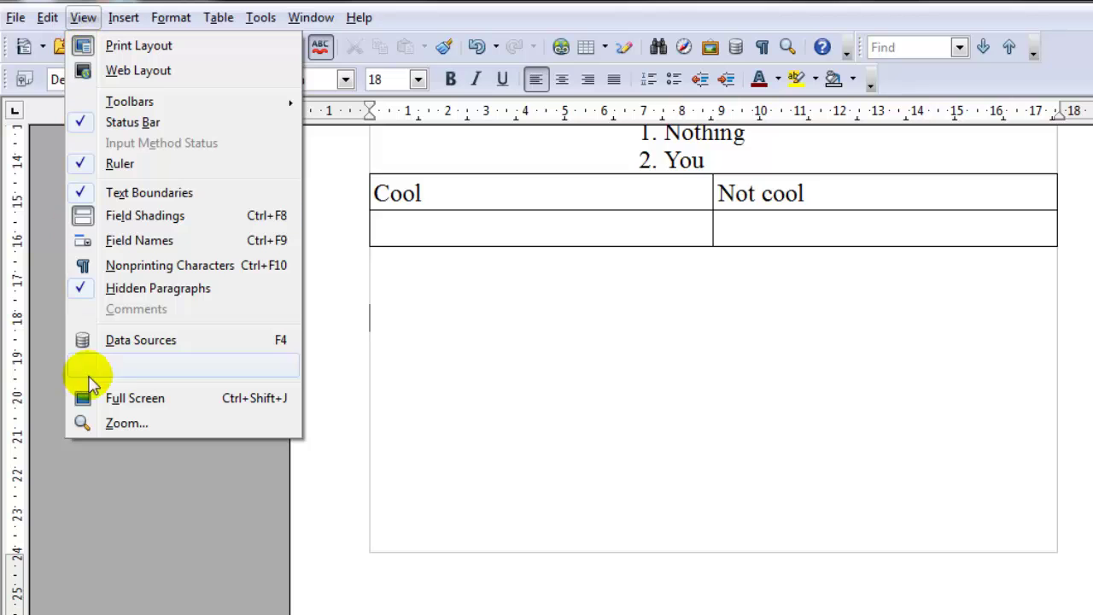
{"action": "left_click", "coordinate": [119, 422]}
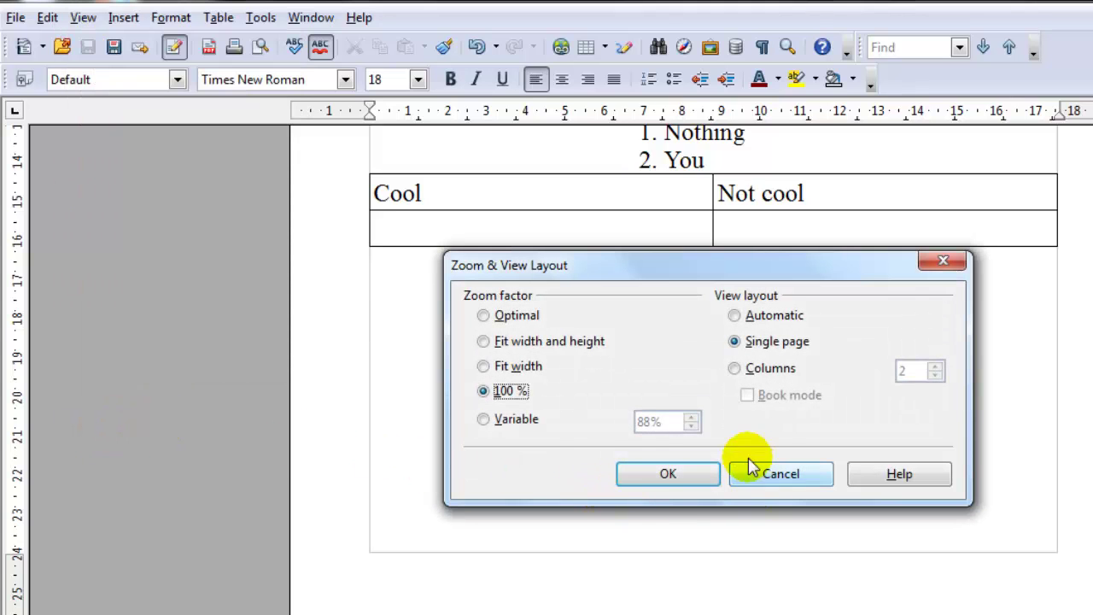
{"action": "left_click", "coordinate": [483, 418]}
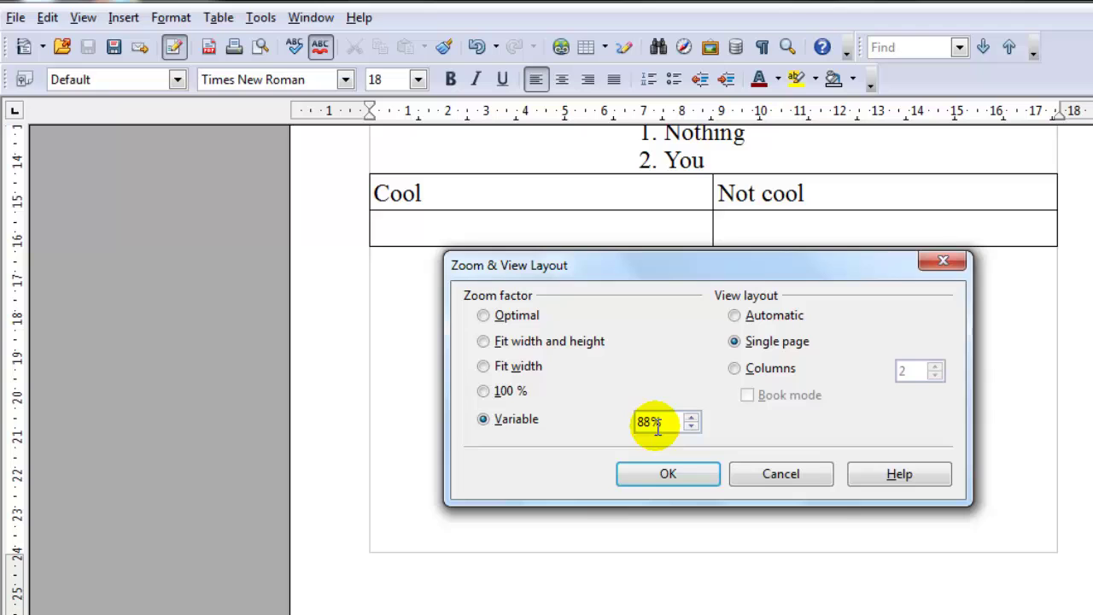
{"action": "left_click", "coordinate": [667, 476]}
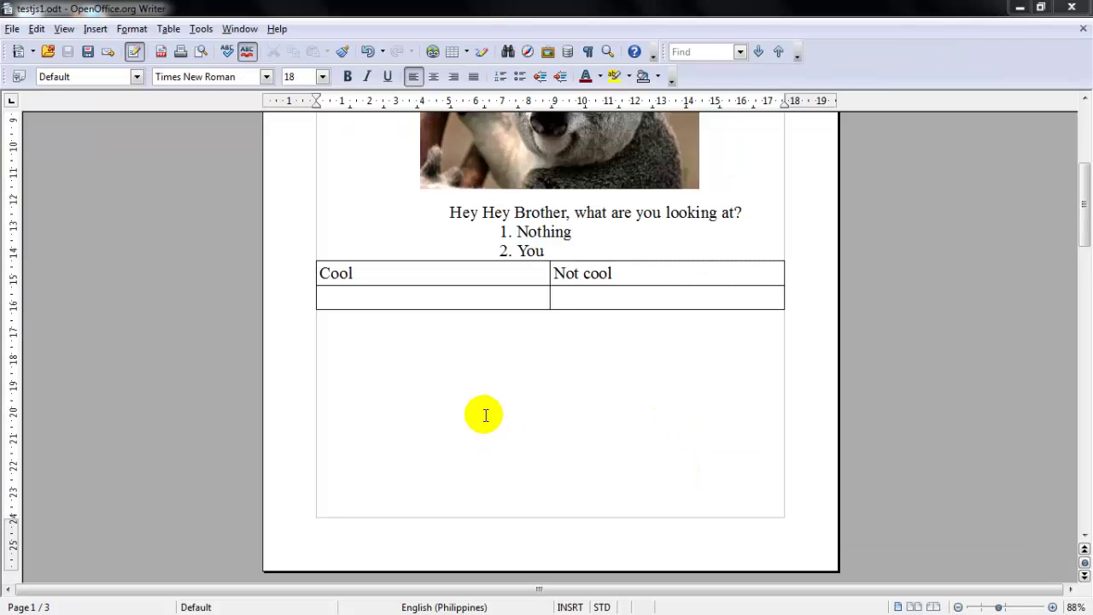
Type the line 'Type something in' below the Cool/Not cool table.
{"action": "left_click", "coordinate": [408, 356]}
{"action": "type", "text": "type"}
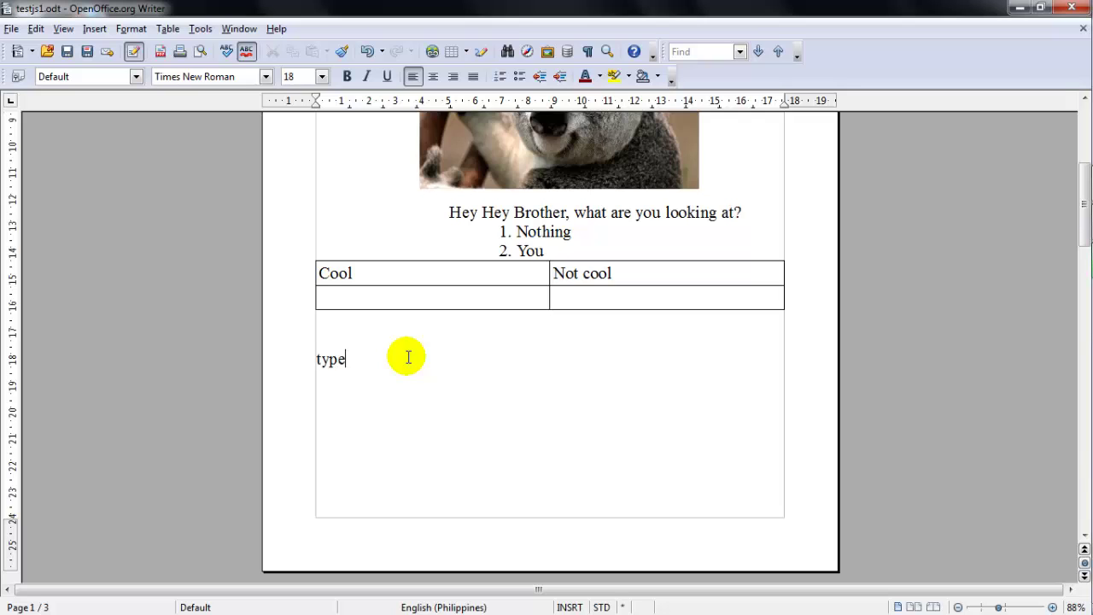
{"action": "type", "text": "s"}
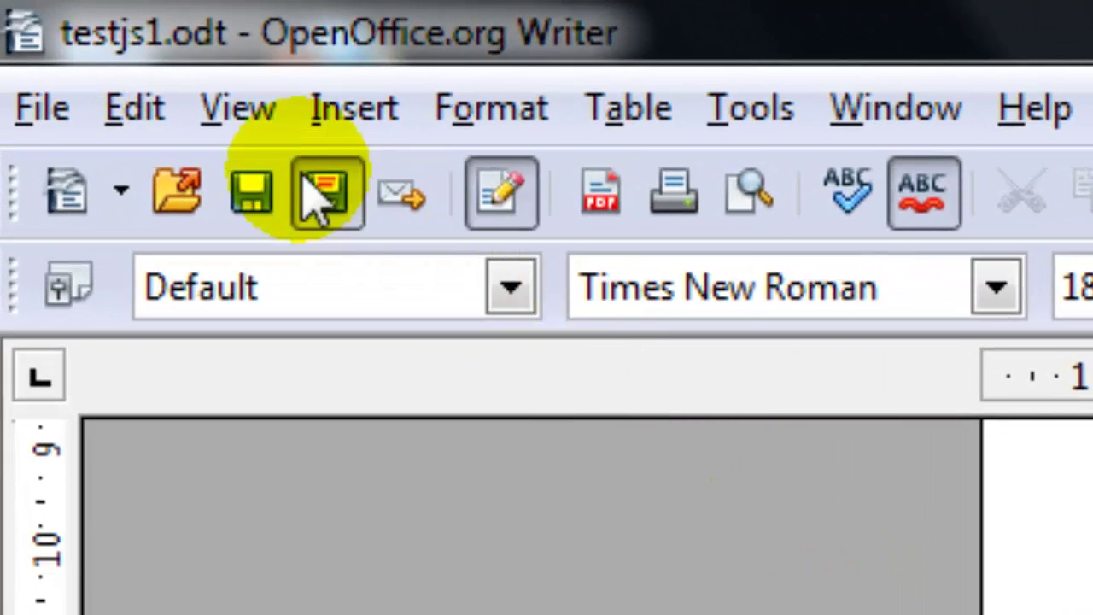
Save As ODF Text Document, replacing the existing testjs1.odt.
{"action": "left_click", "coordinate": [37, 120]}
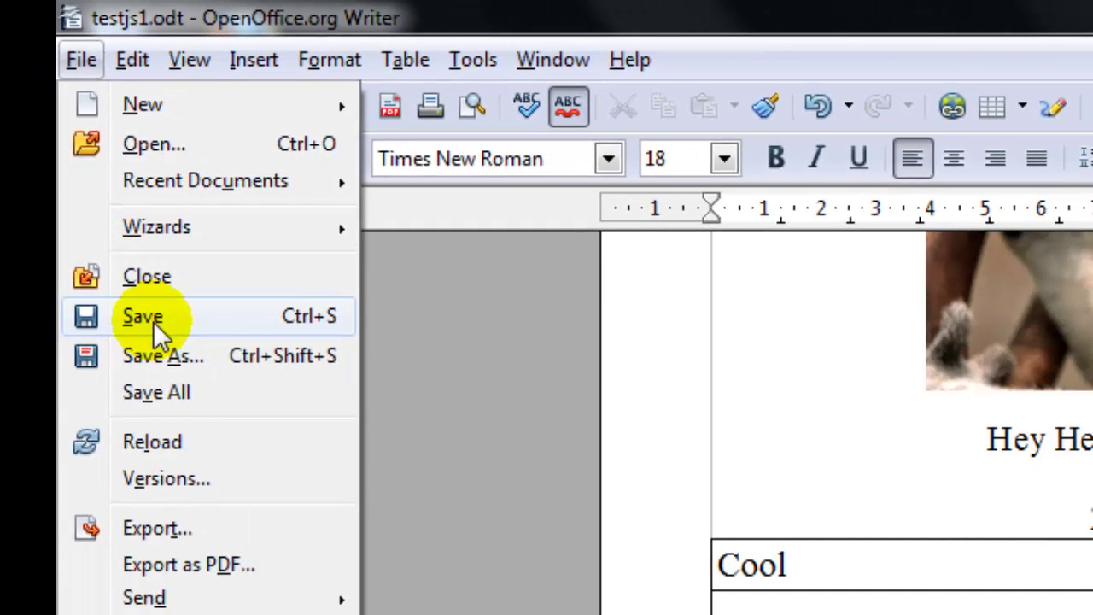
{"action": "left_click", "coordinate": [176, 360]}
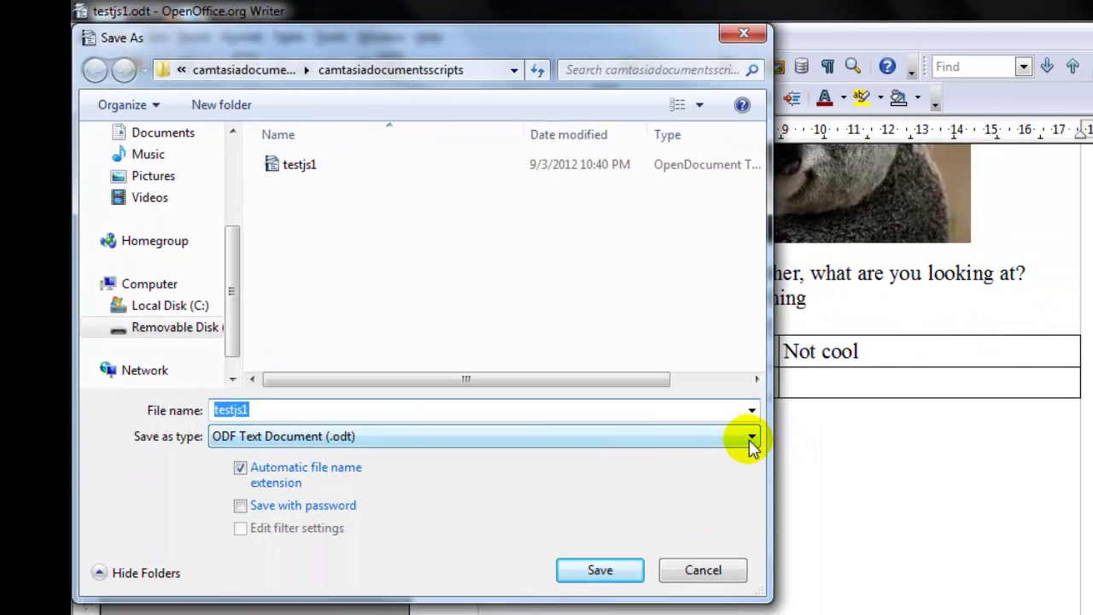
{"action": "left_click", "coordinate": [752, 438]}
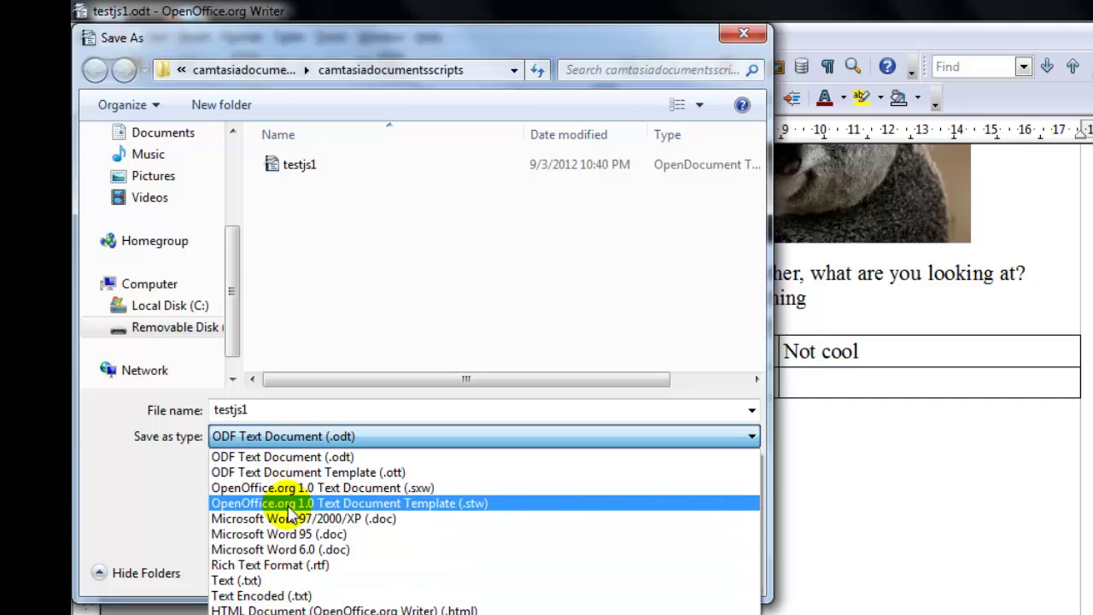
{"action": "left_click", "coordinate": [295, 459]}
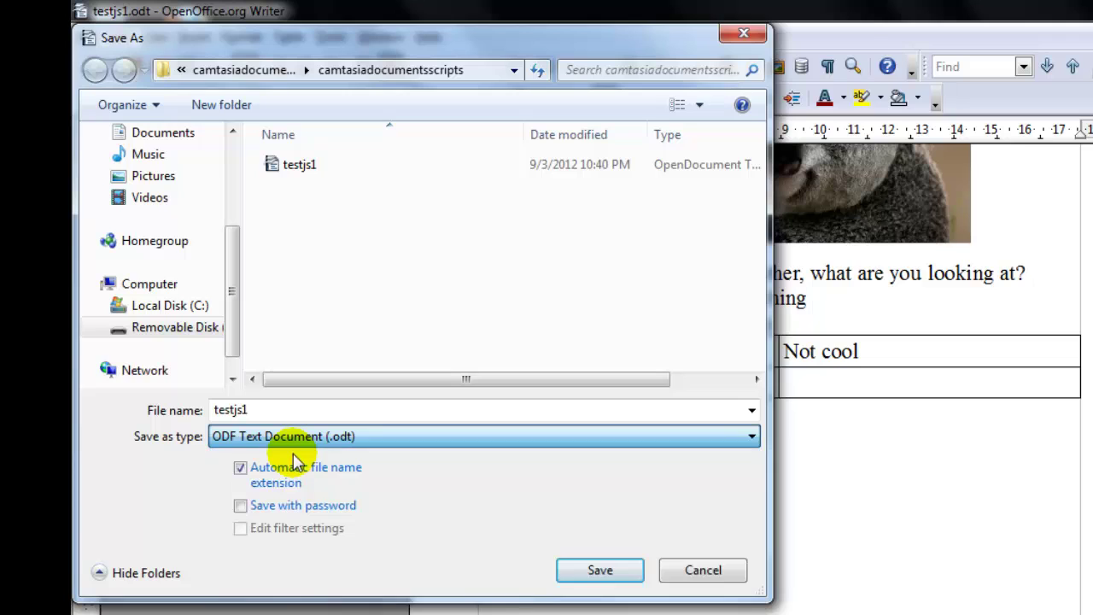
{"action": "left_click", "coordinate": [595, 579]}
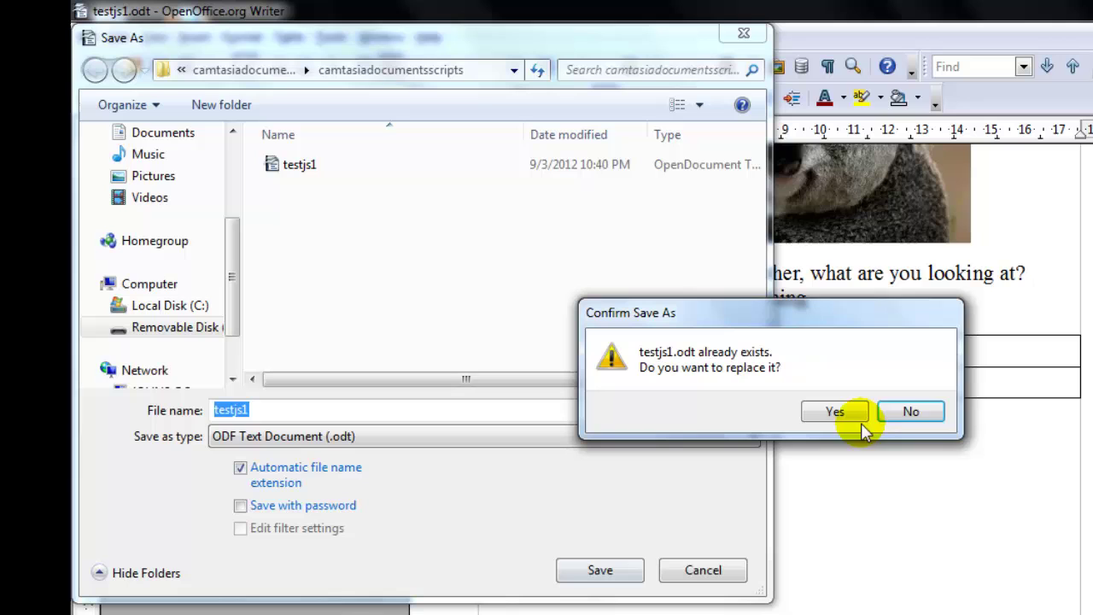
{"action": "left_click", "coordinate": [824, 414]}
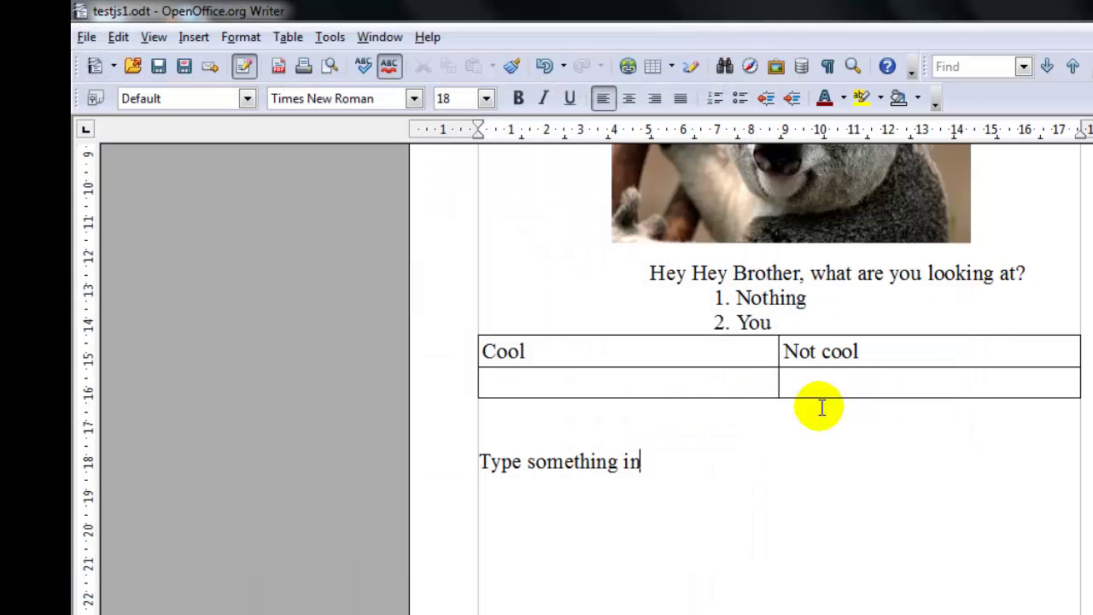